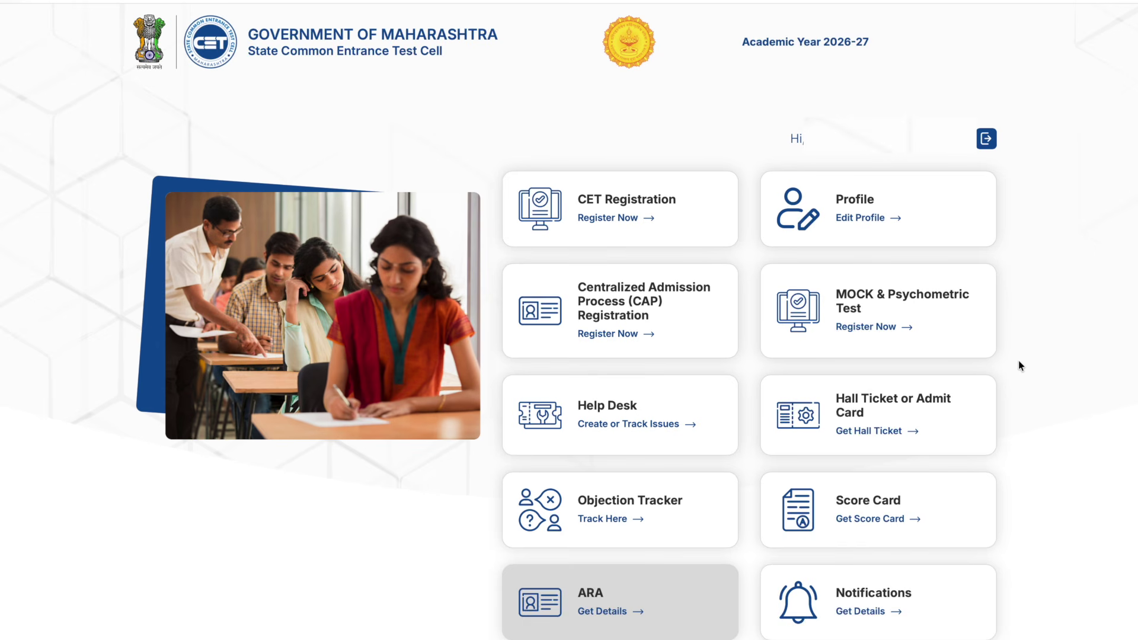
Step: Open the CAP registration for BCA/MCA (Integrated) under Technical Education and start filling in its option form
left_click(691, 315)
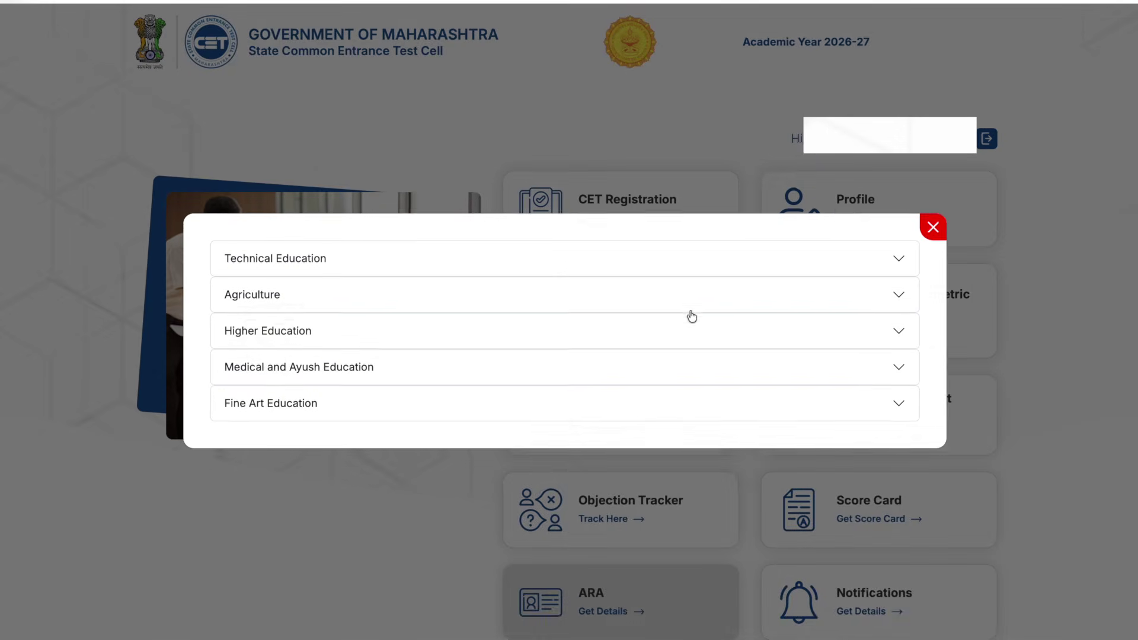
left_click(461, 264)
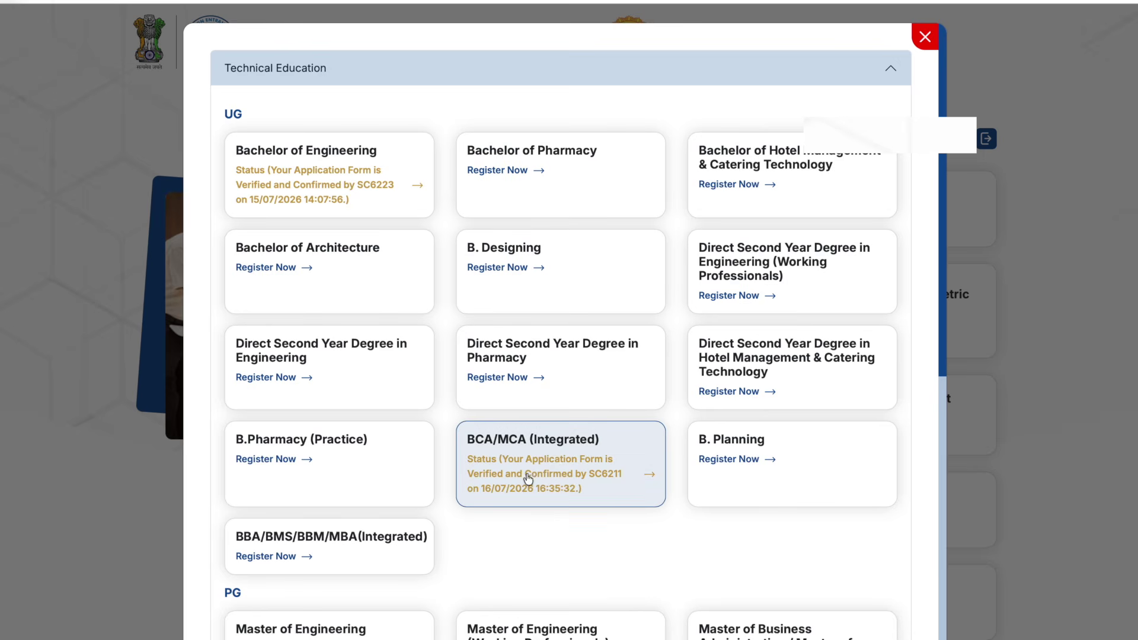
left_click(531, 455)
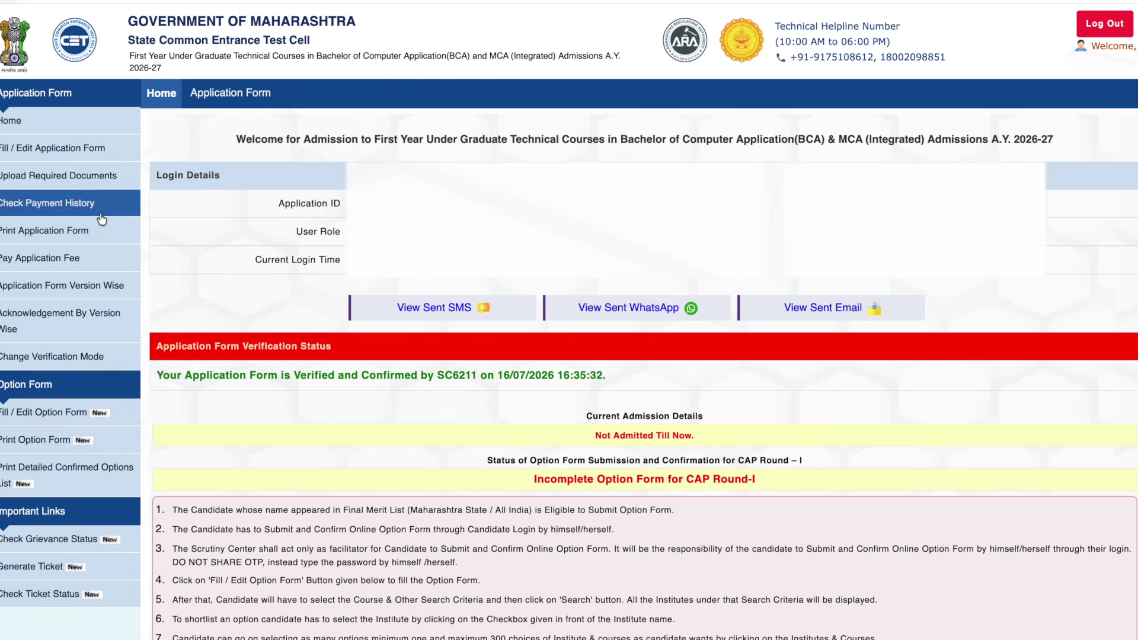
left_click(113, 417)
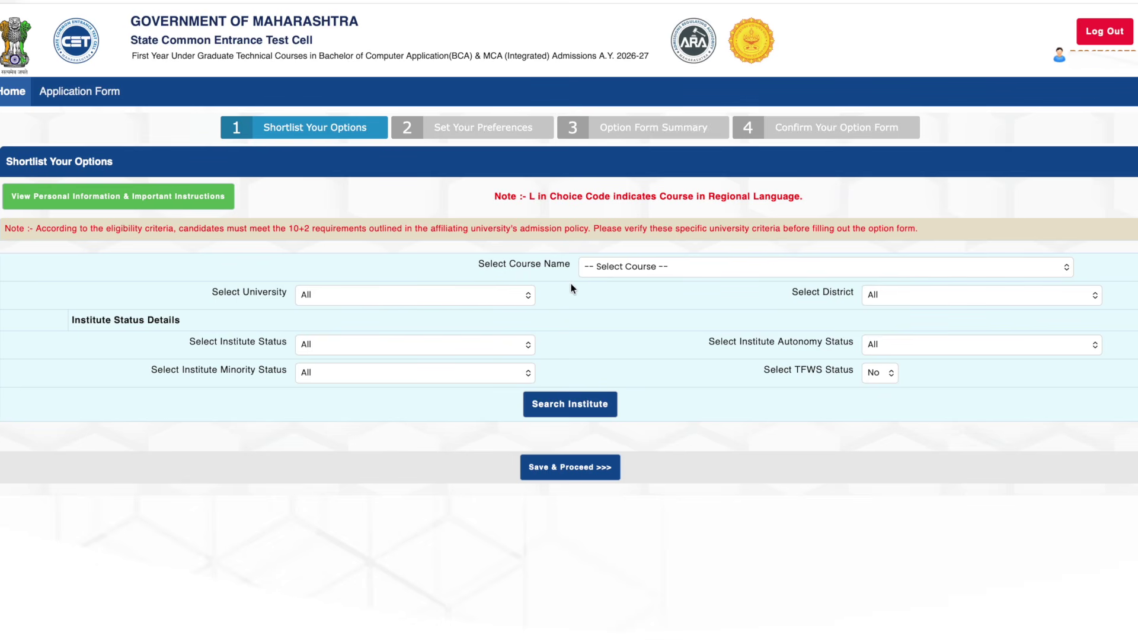
Step: Search for institutes offering the BCA course, leaving all other filters at their defaults
left_click(630, 267)
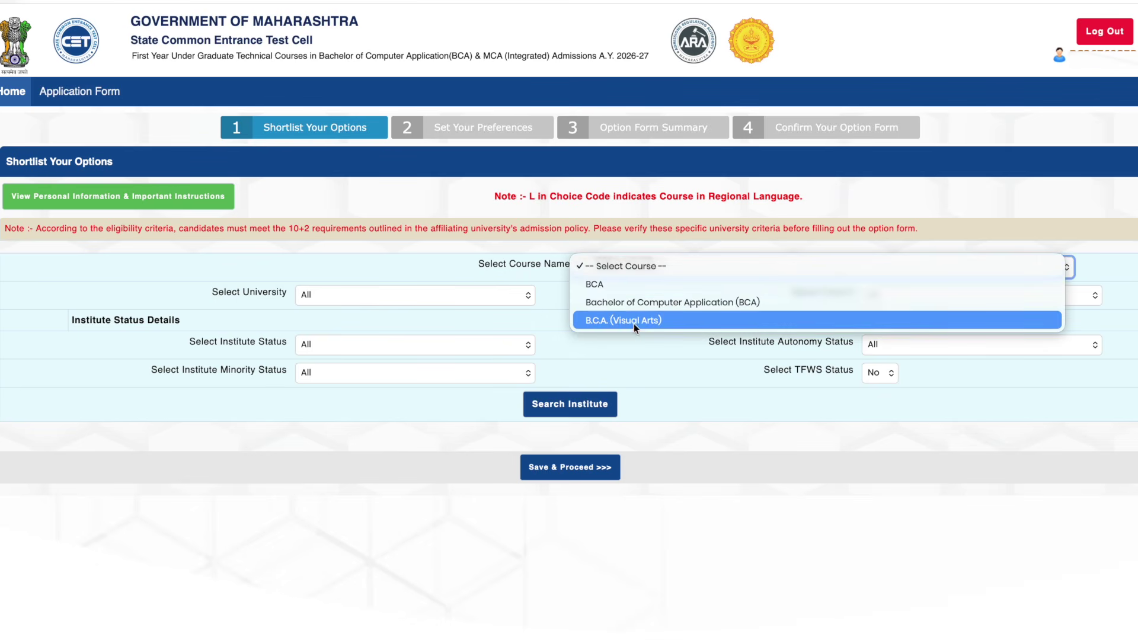
left_click(645, 285)
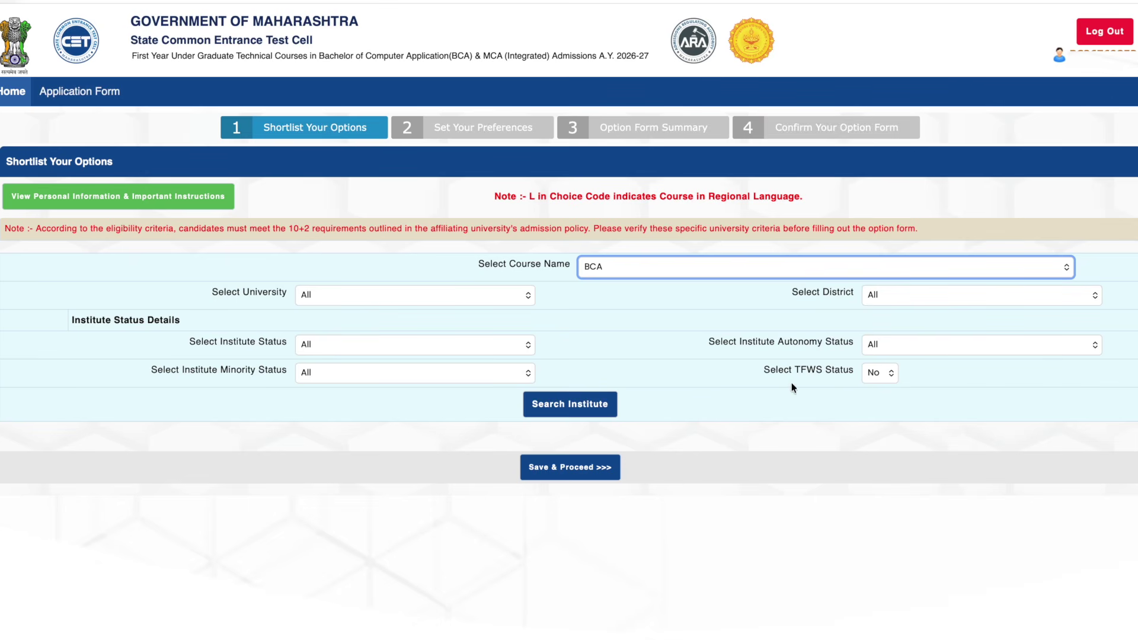
left_click(566, 416)
Step: Look through the list of BCA institutes with their universities, choice codes and search filters
scroll(584, 463, "down", 5)
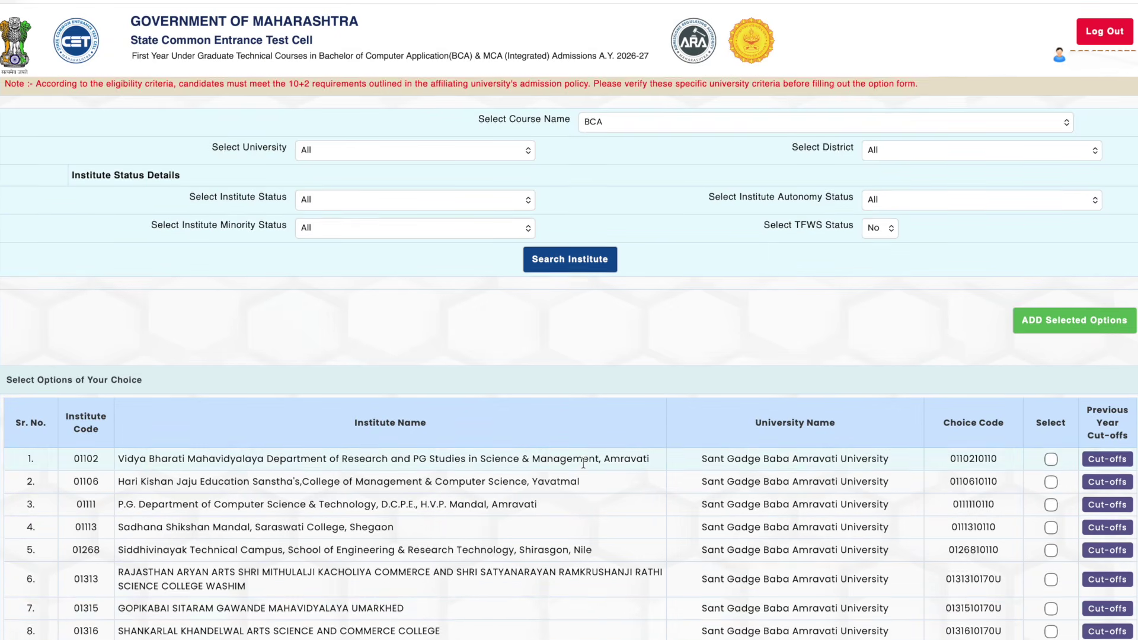
scroll(584, 462, "down", 3)
scroll(583, 462, "up", 2)
scroll(583, 462, "down", 3)
scroll(584, 467, "down", 3)
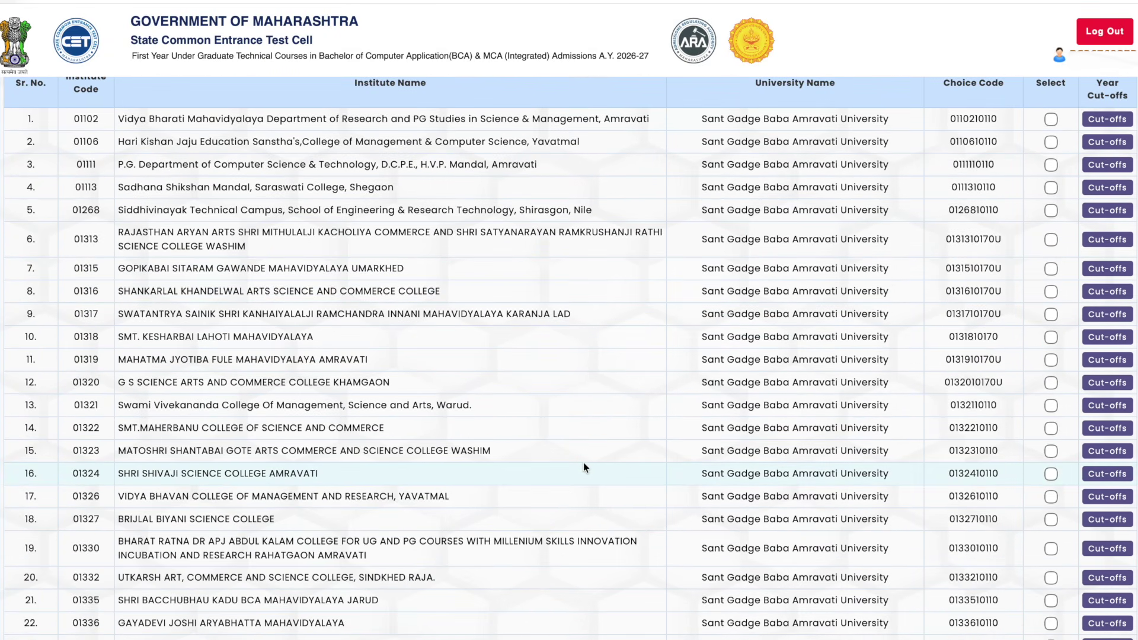
scroll(584, 463, "down", 15)
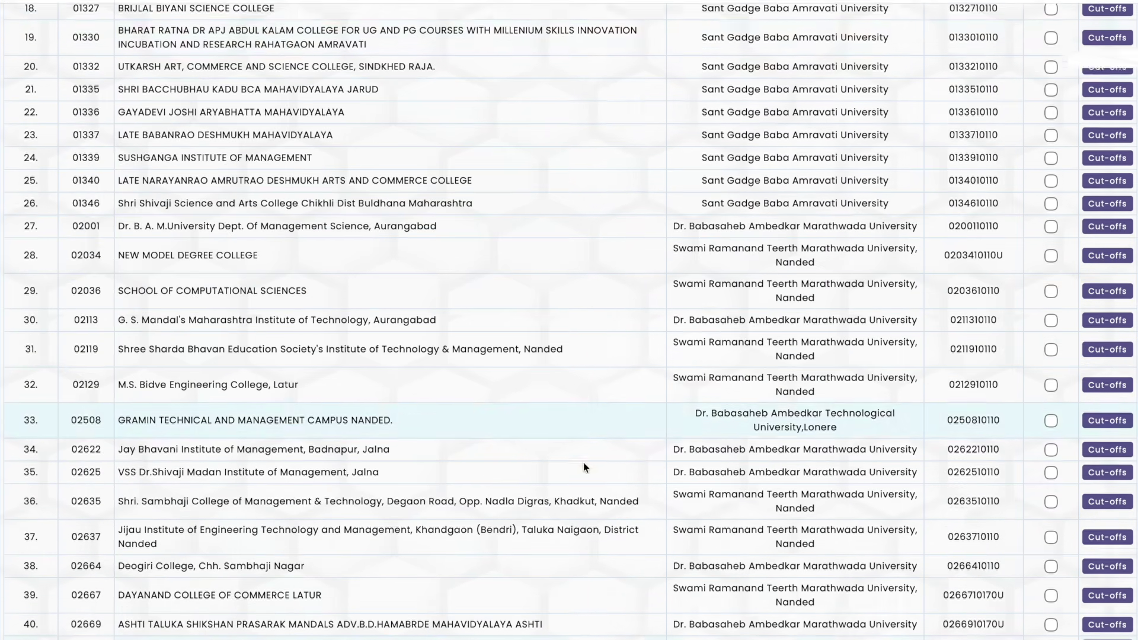
scroll(583, 462, "up", 20)
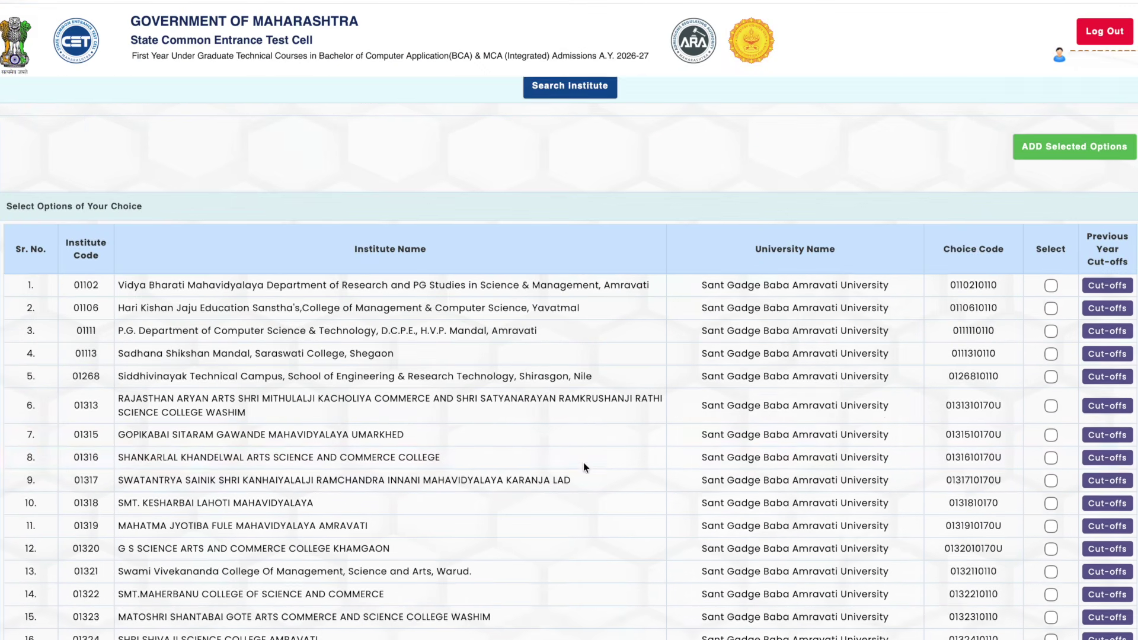
scroll(631, 214, "up", 1)
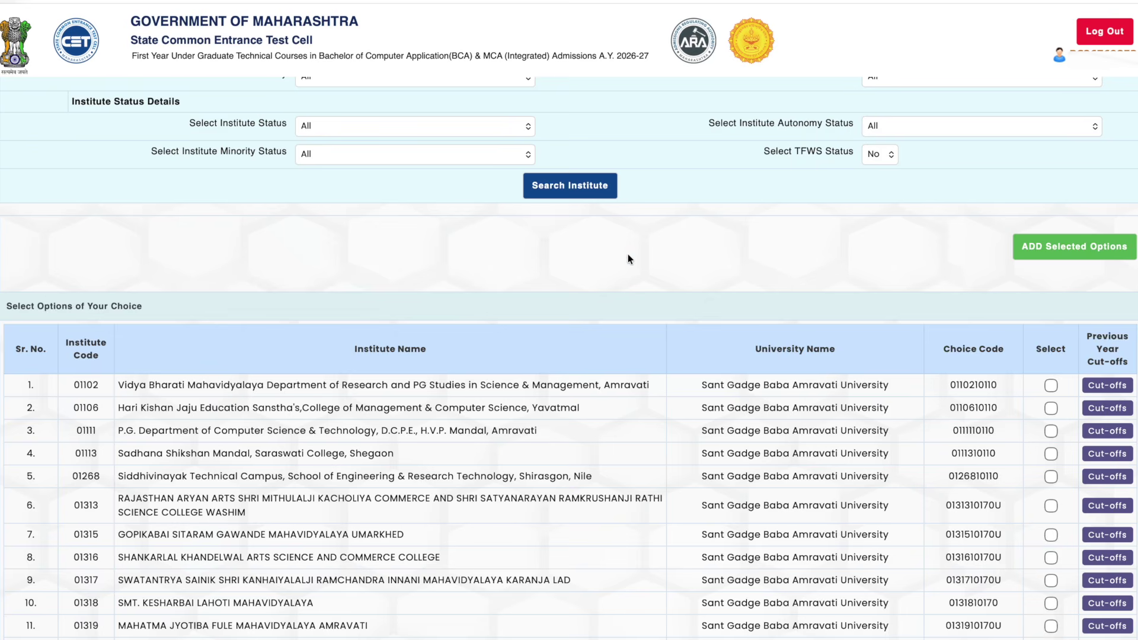
scroll(629, 255, "up", 2)
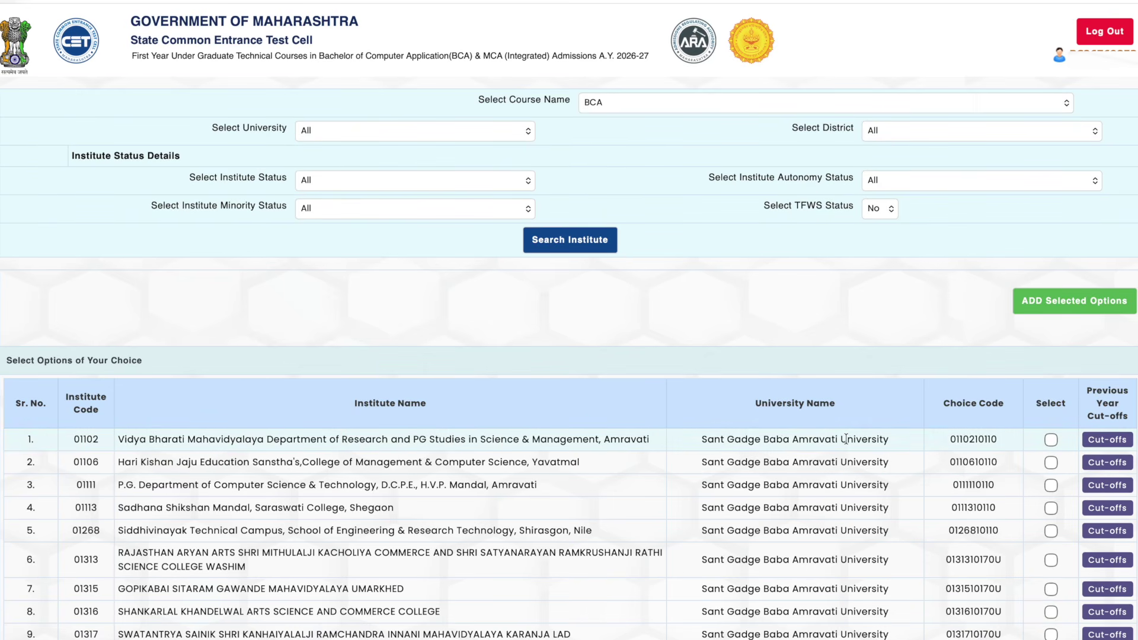
scroll(711, 468, "up", 6)
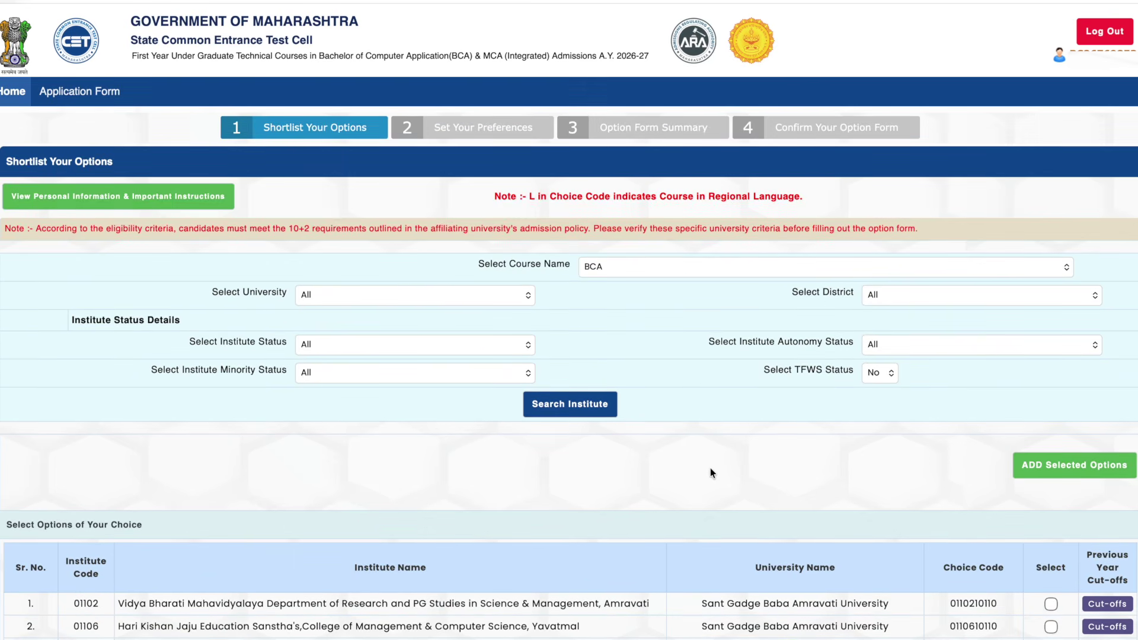
scroll(711, 468, "down", 20)
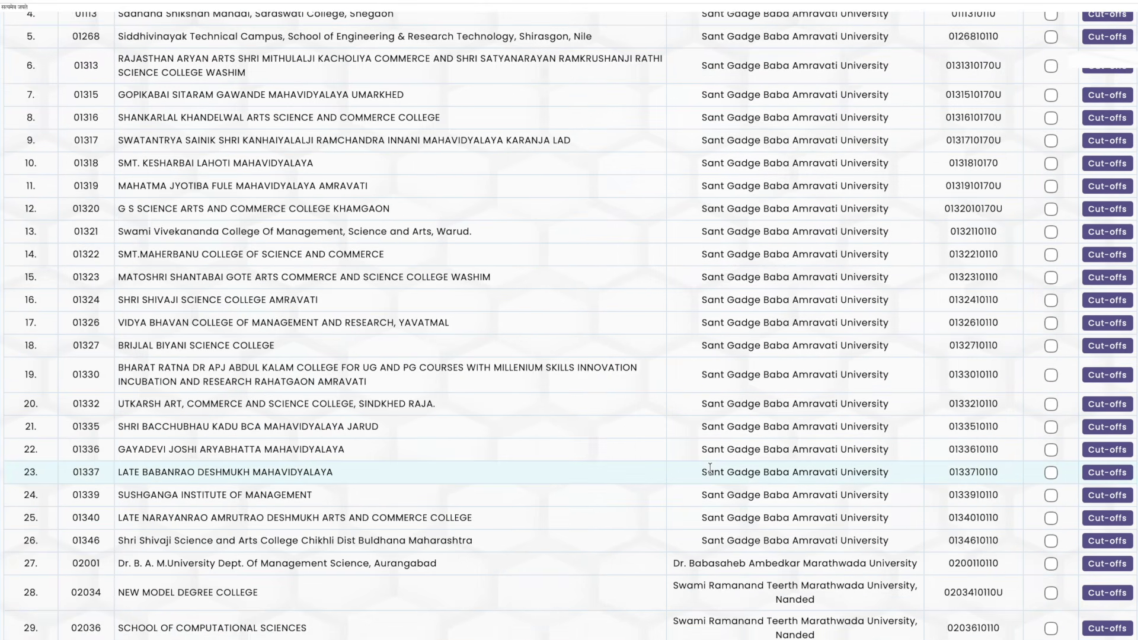
scroll(710, 468, "down", 5)
scroll(783, 501, "up", 16)
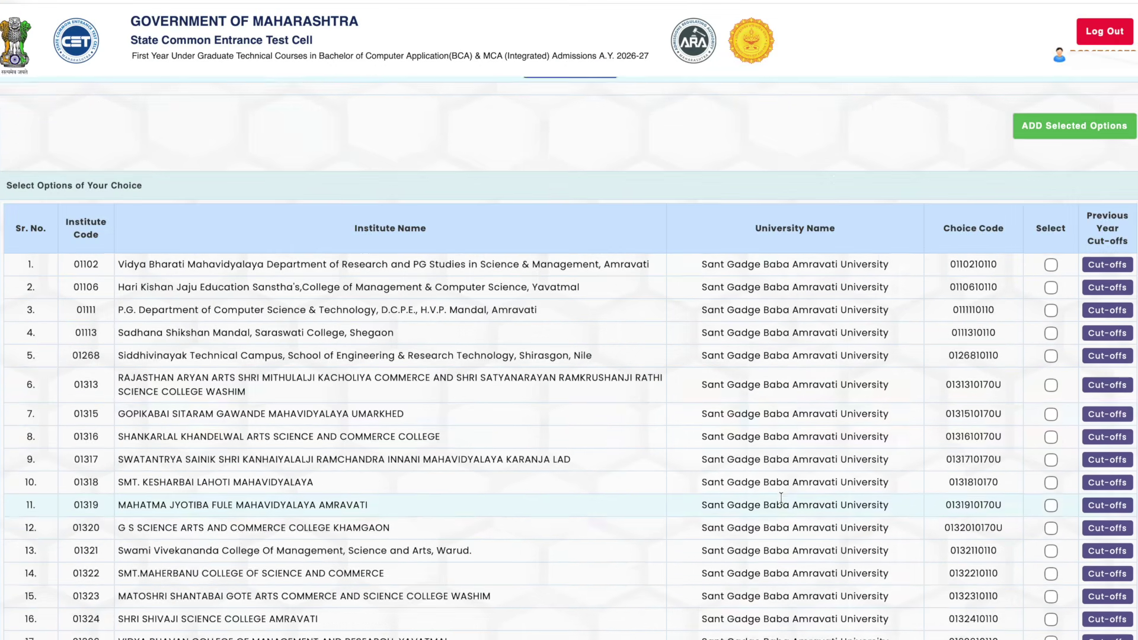
scroll(782, 501, "up", 5)
scroll(615, 277, "up", 2)
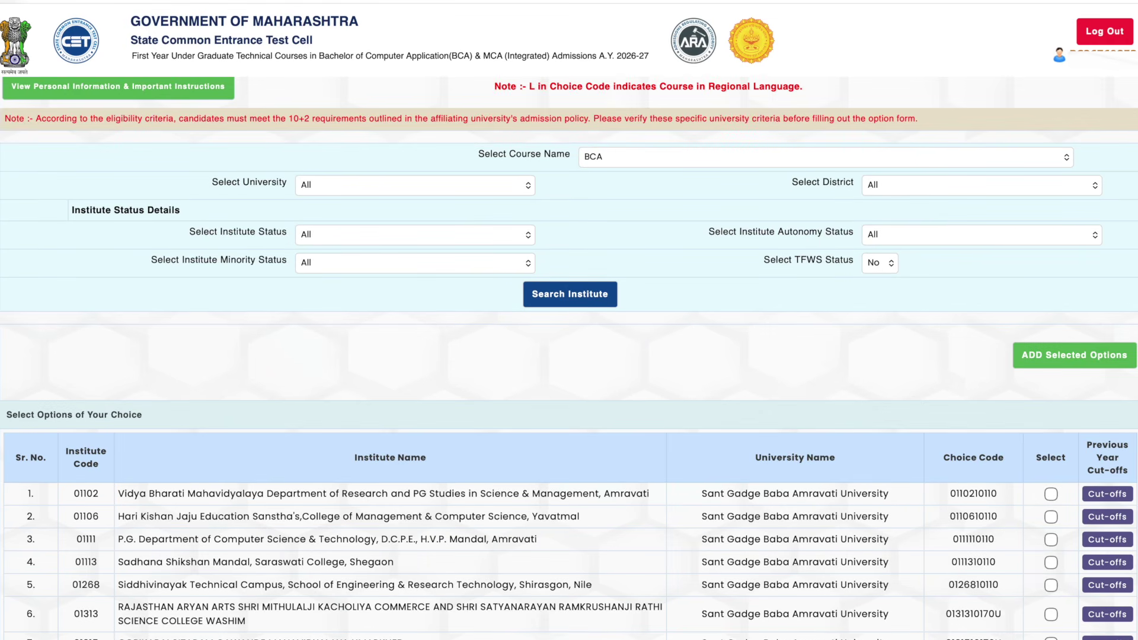
scroll(634, 362, "down", 4)
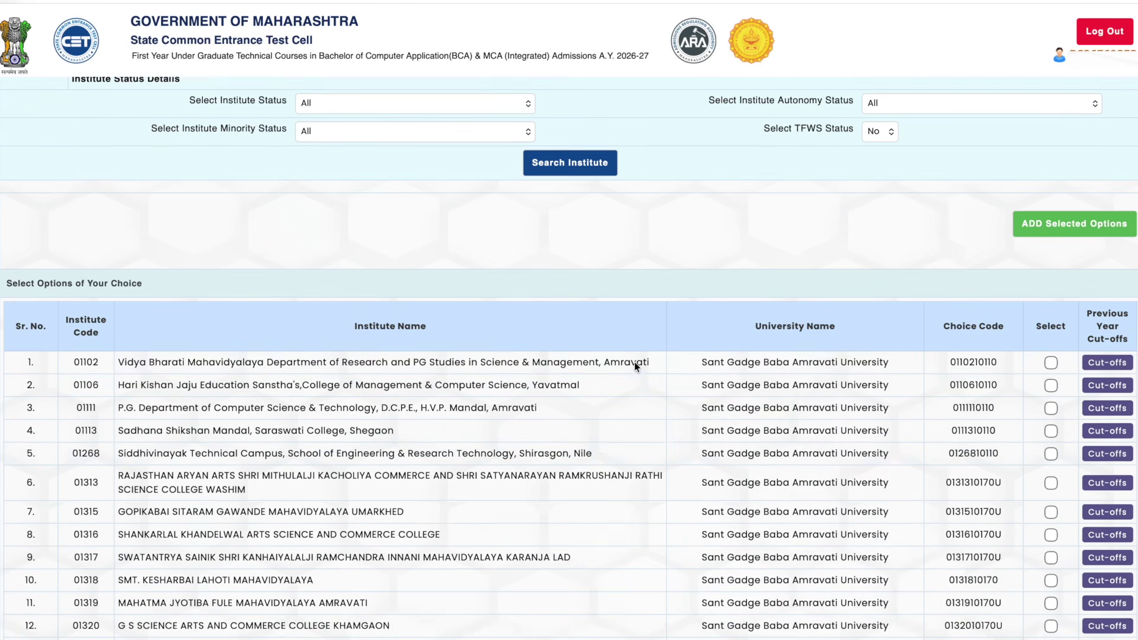
scroll(651, 342, "up", 2)
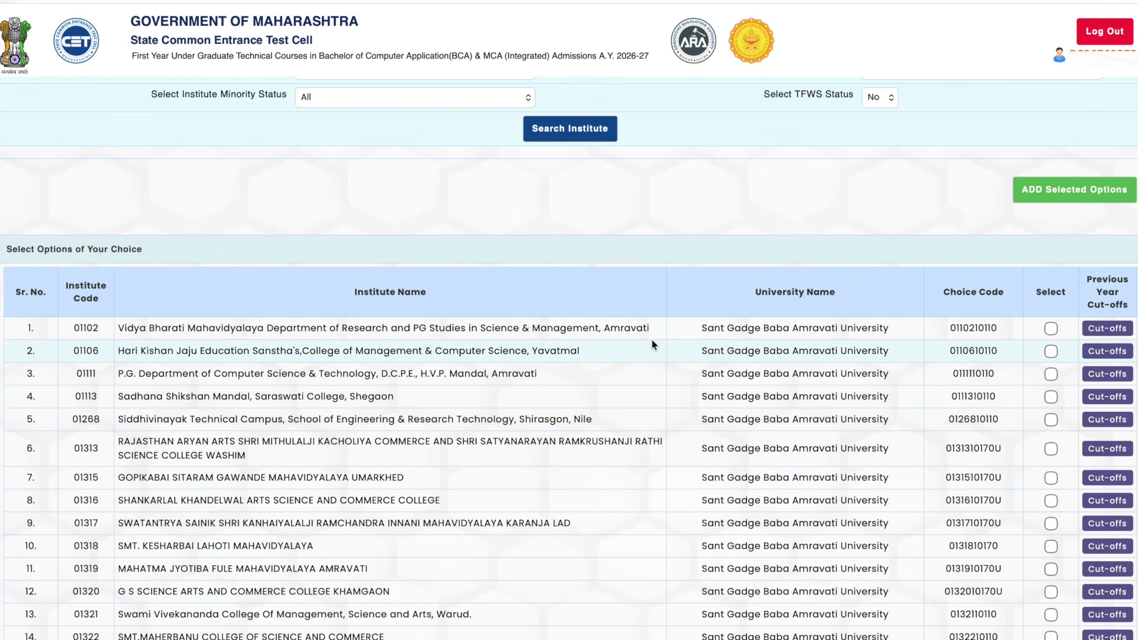
key("super+f")
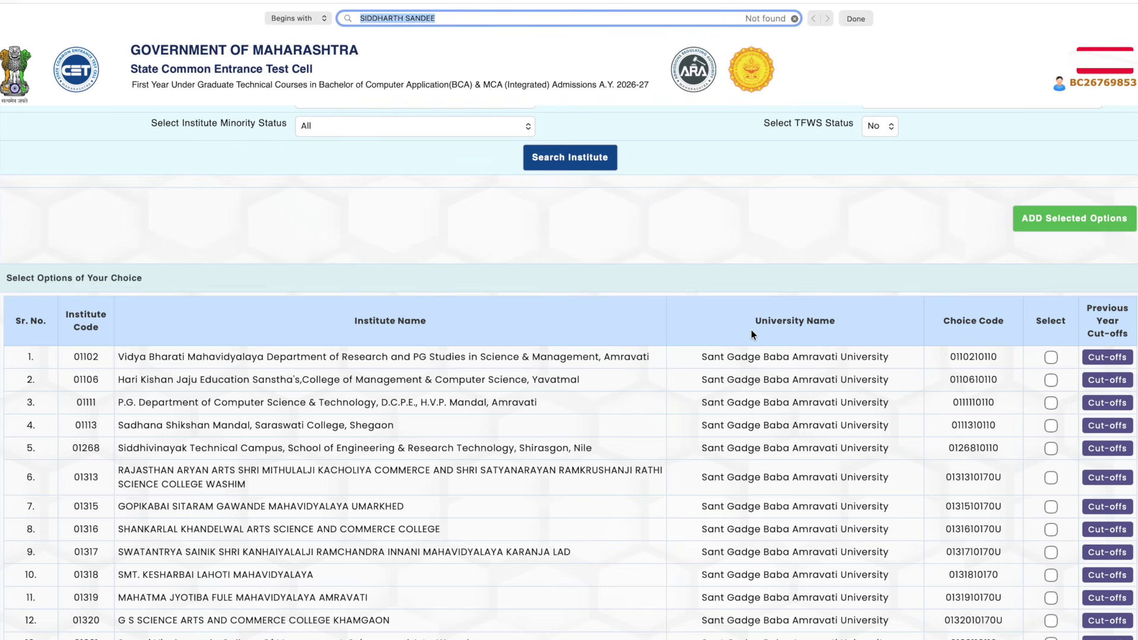
type("vish")
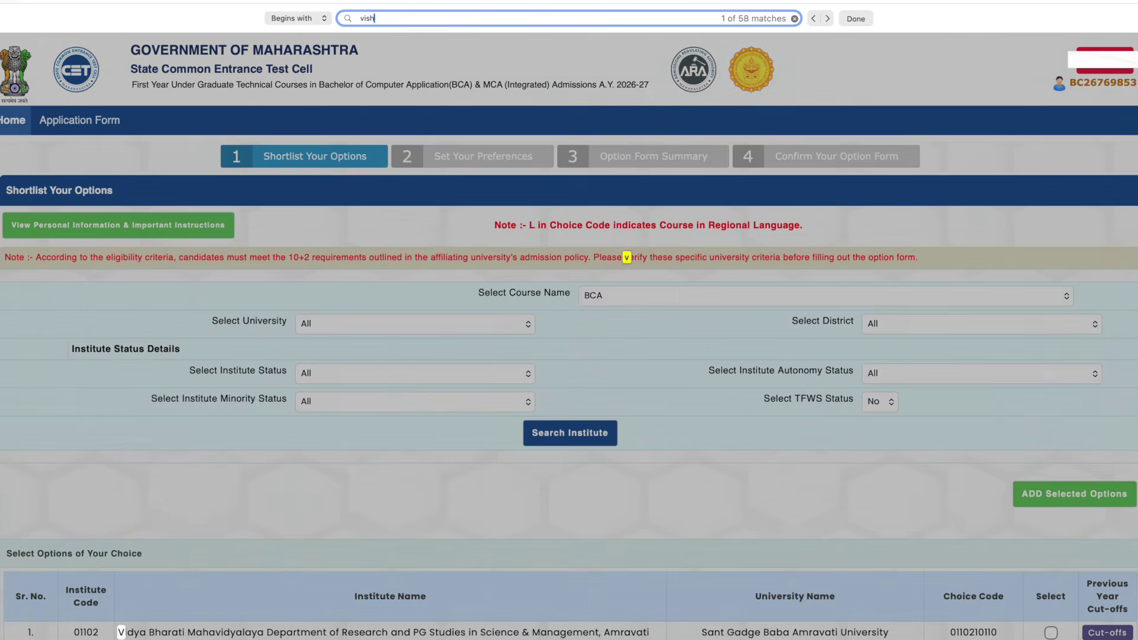
type("wak")
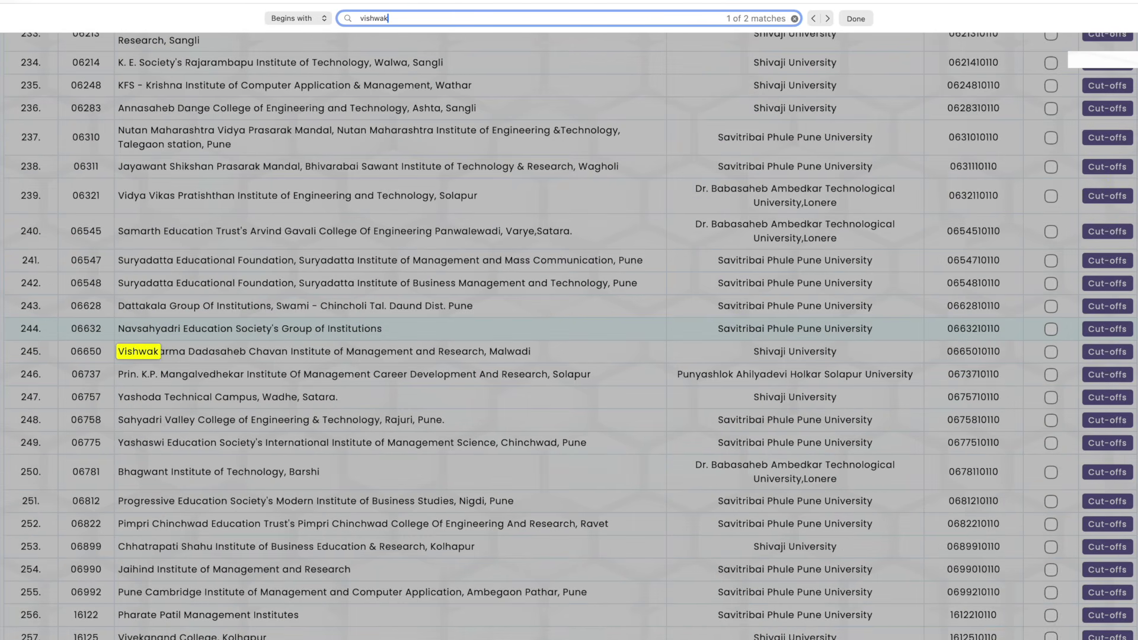
type("ar")
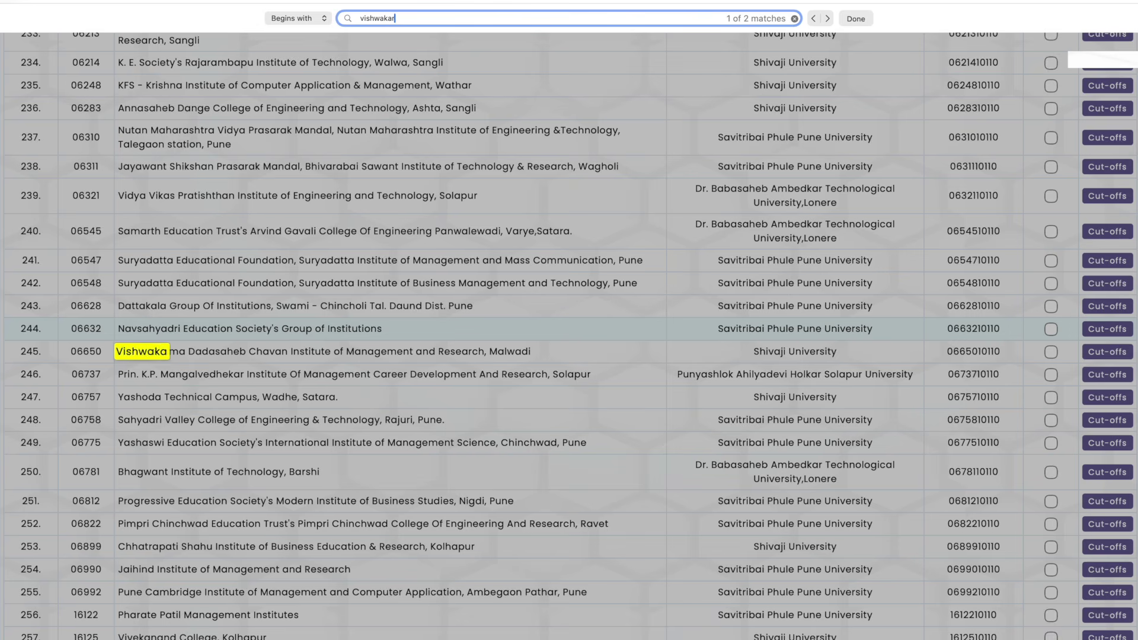
type("ma colle")
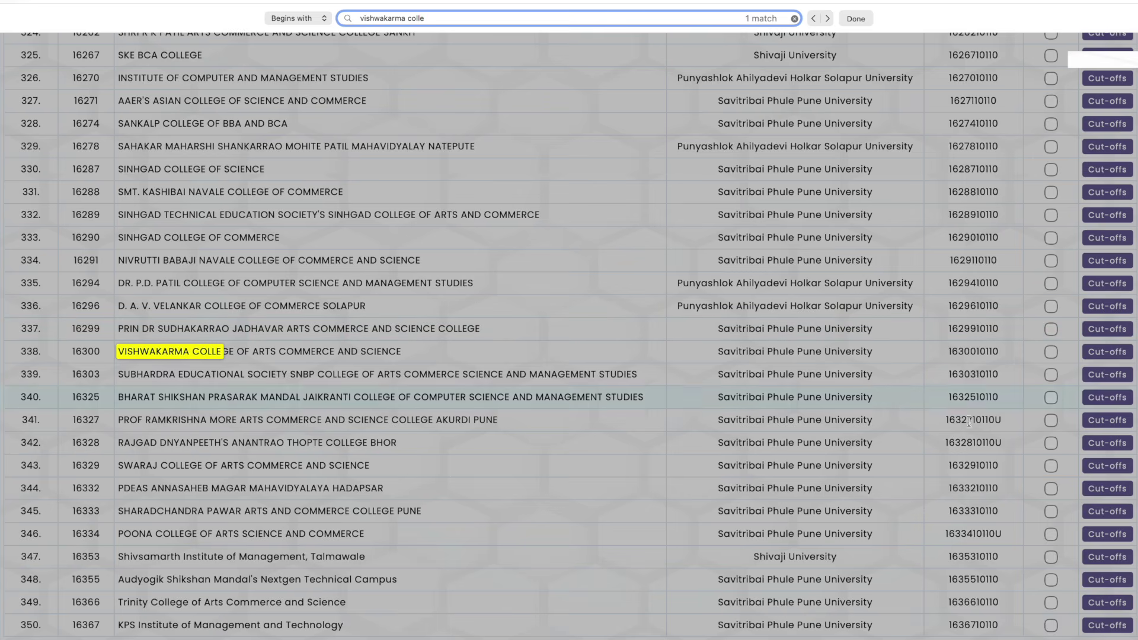
left_click(1051, 352)
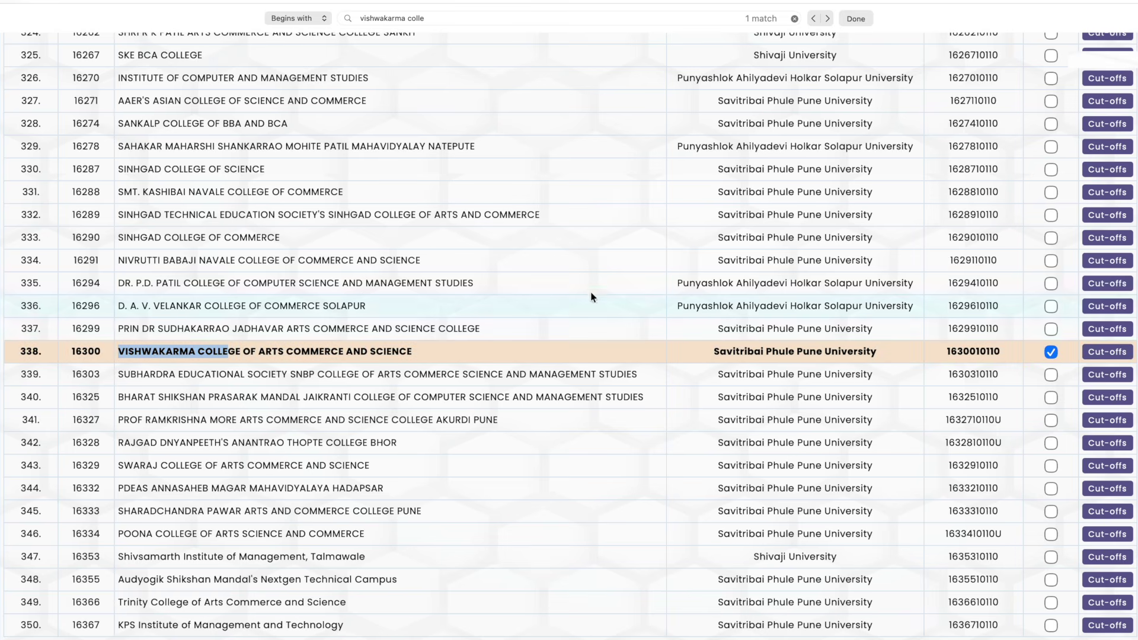
left_click(490, 16)
key("super+a")
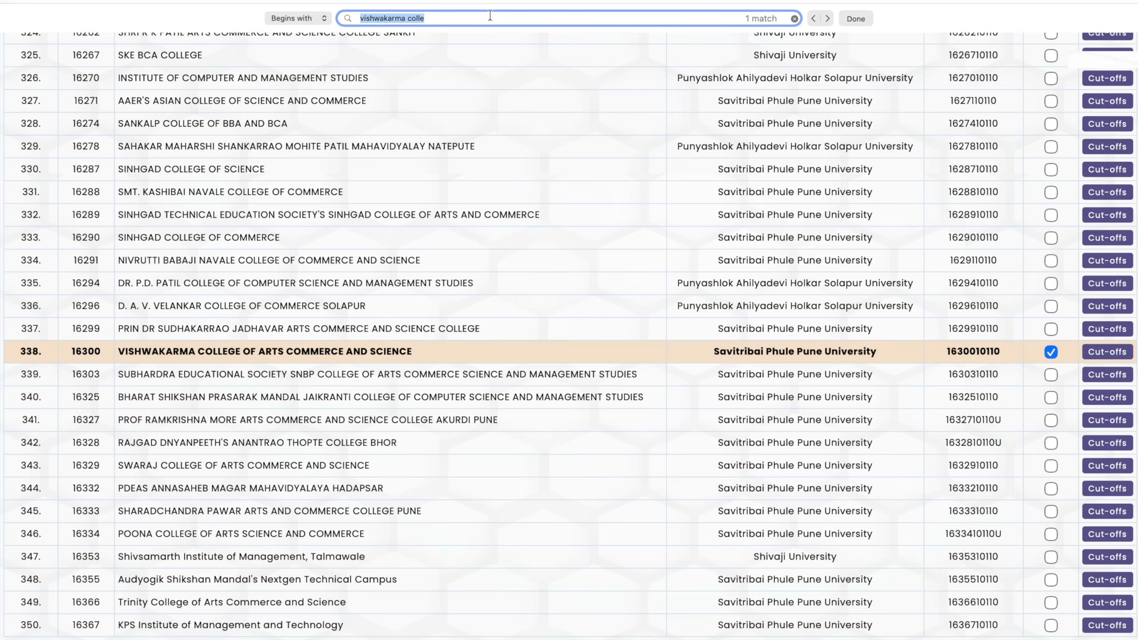
type("js")
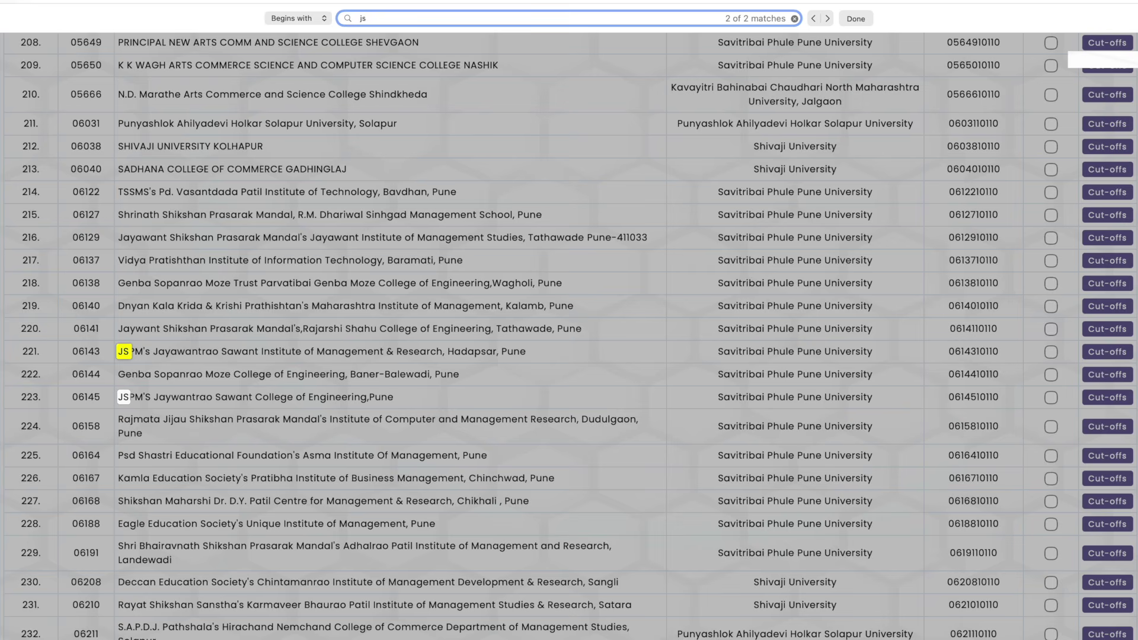
key("BackSpace")
key("BackSpace")
type("sawan")
type("t")
left_click(1051, 397)
Step: Search the institute list for "jayawant" and for "international"
key("super+f")
type("jayawant")
key("super+a")
type("international")
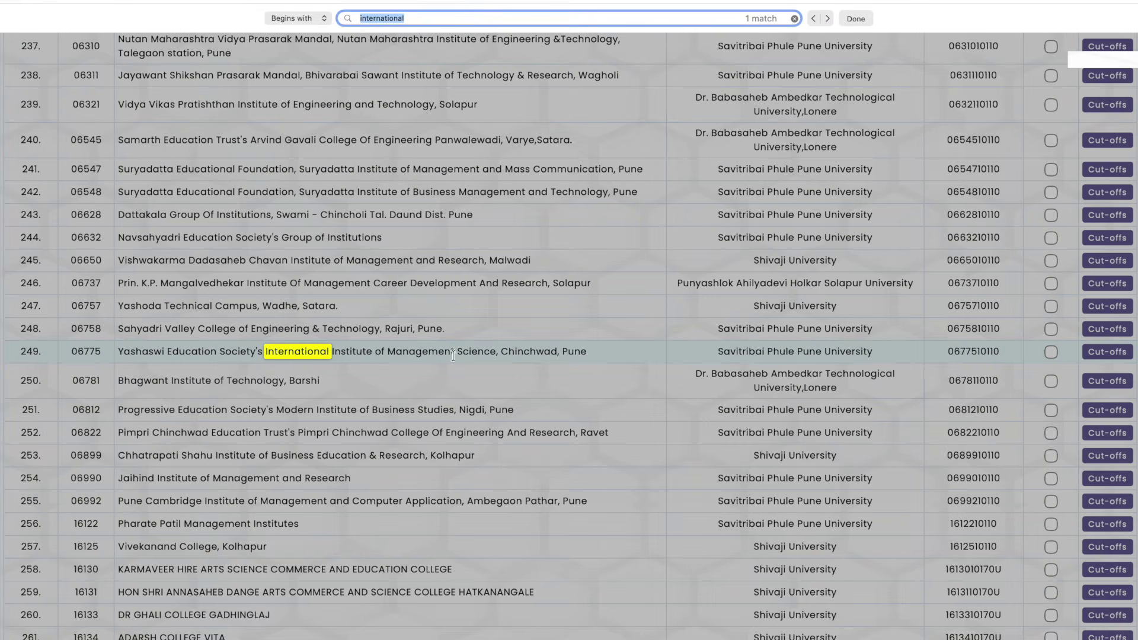
key("super+a")
type("poona")
left_click(1051, 356)
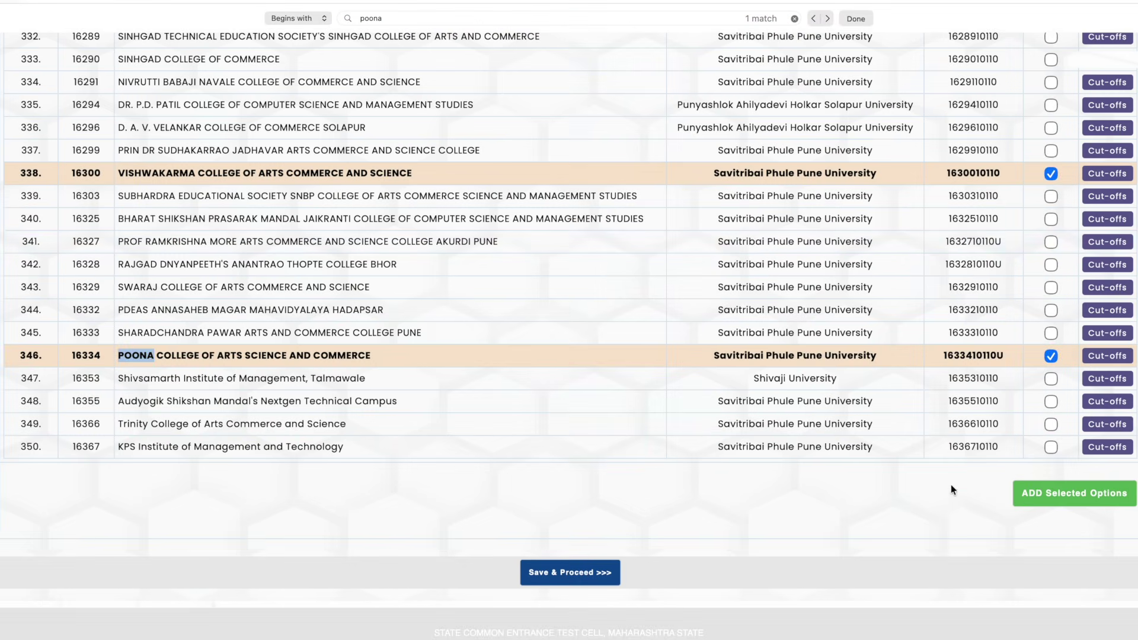
Step: Review the selected institutes, add them to the shortlist and check the shortlisted options table
scroll(754, 243, "up", 3)
scroll(754, 243, "up", 20)
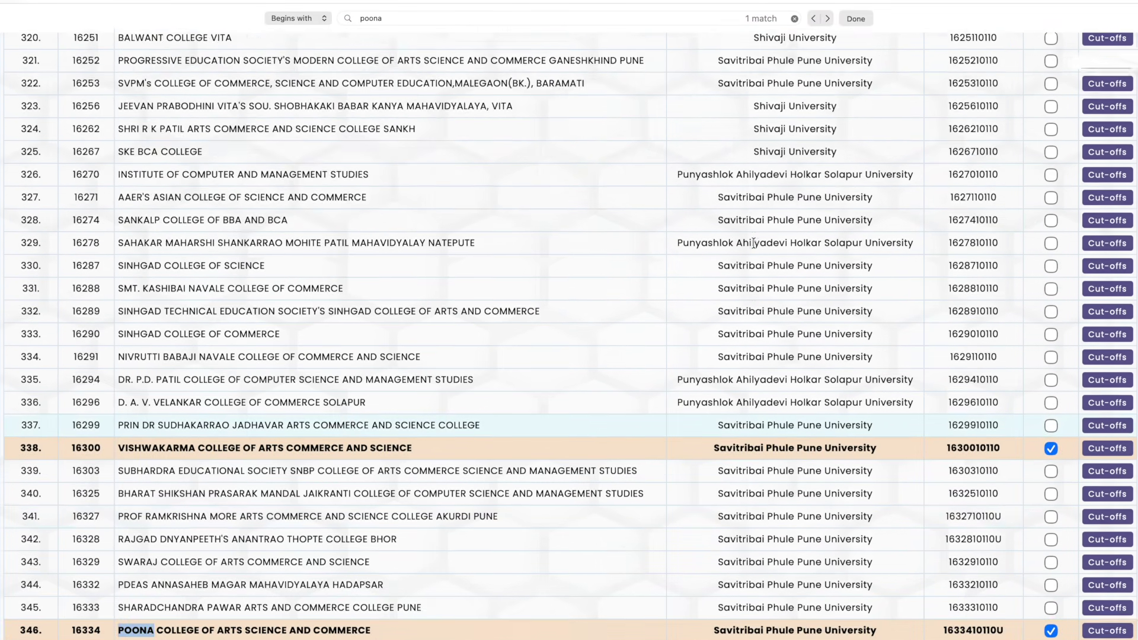
scroll(753, 243, "up", 20)
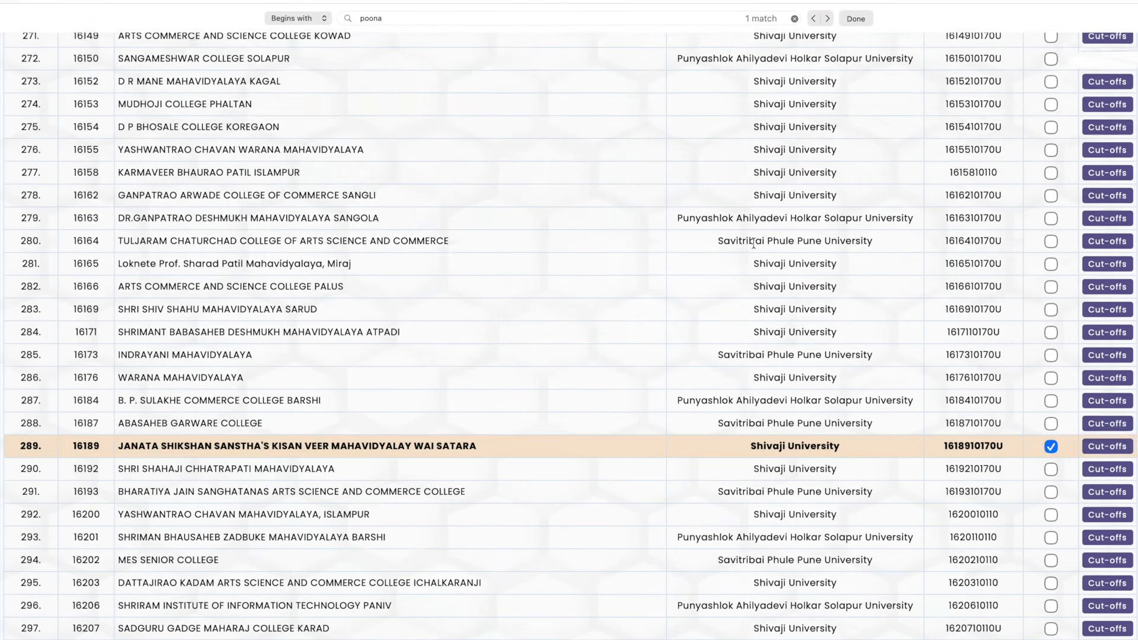
scroll(753, 243, "up", 10)
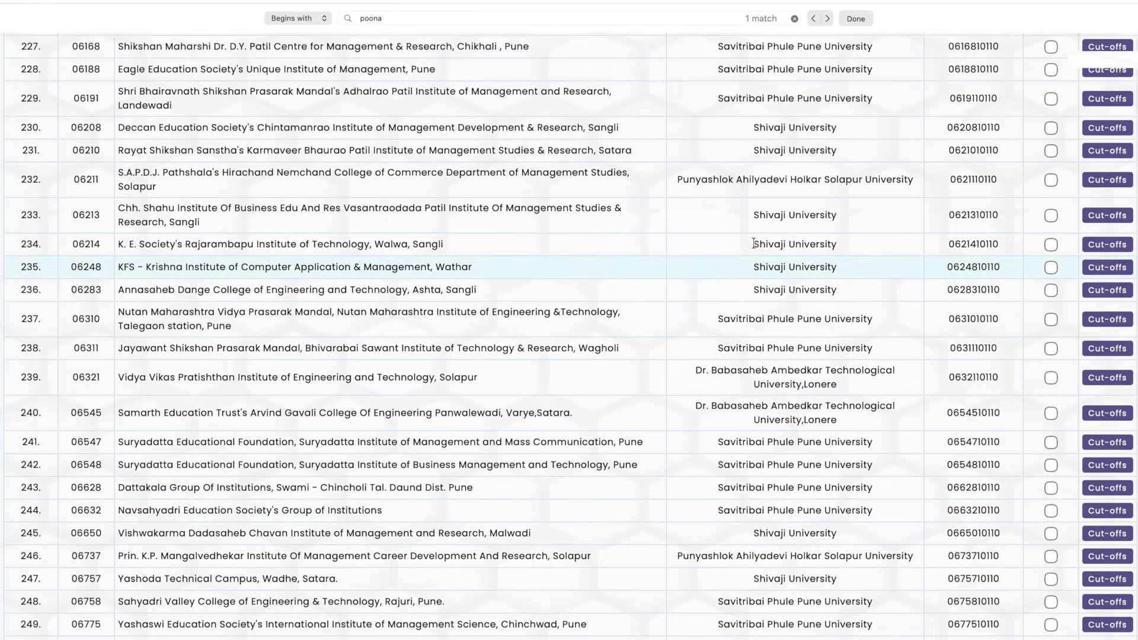
scroll(753, 243, "down", 20)
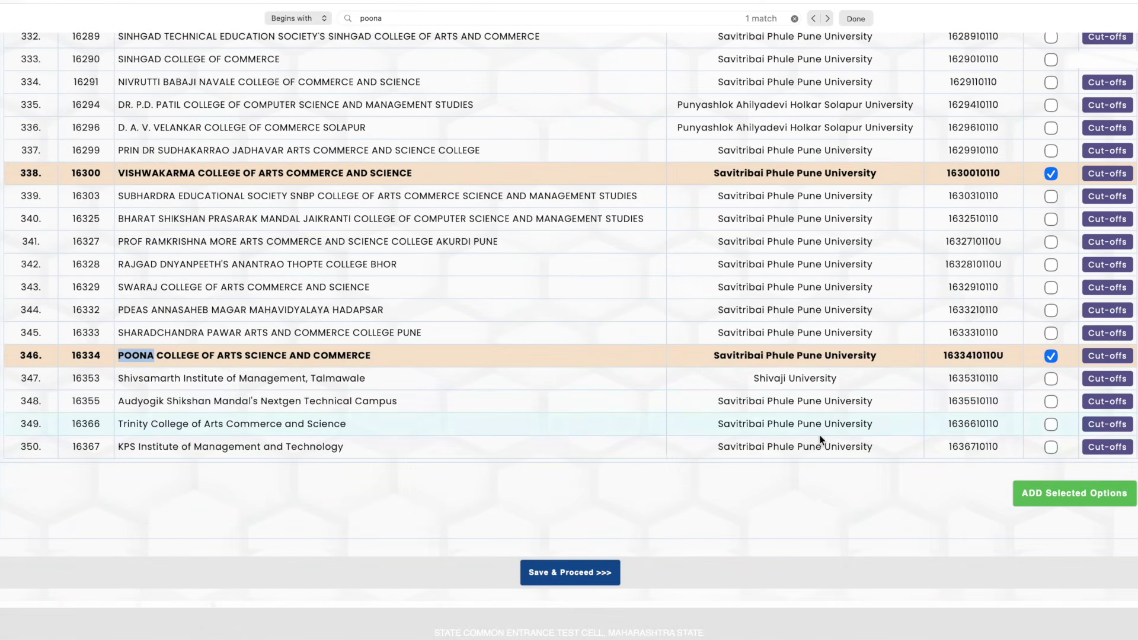
left_click(1094, 494)
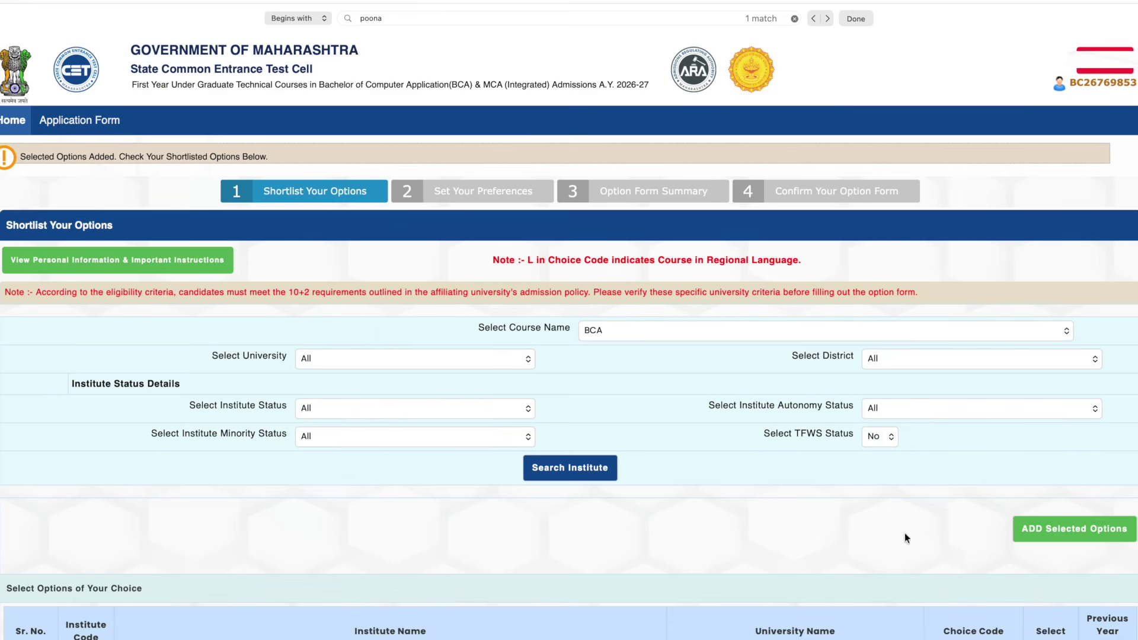
scroll(729, 570, "down", 8)
scroll(729, 571, "down", 20)
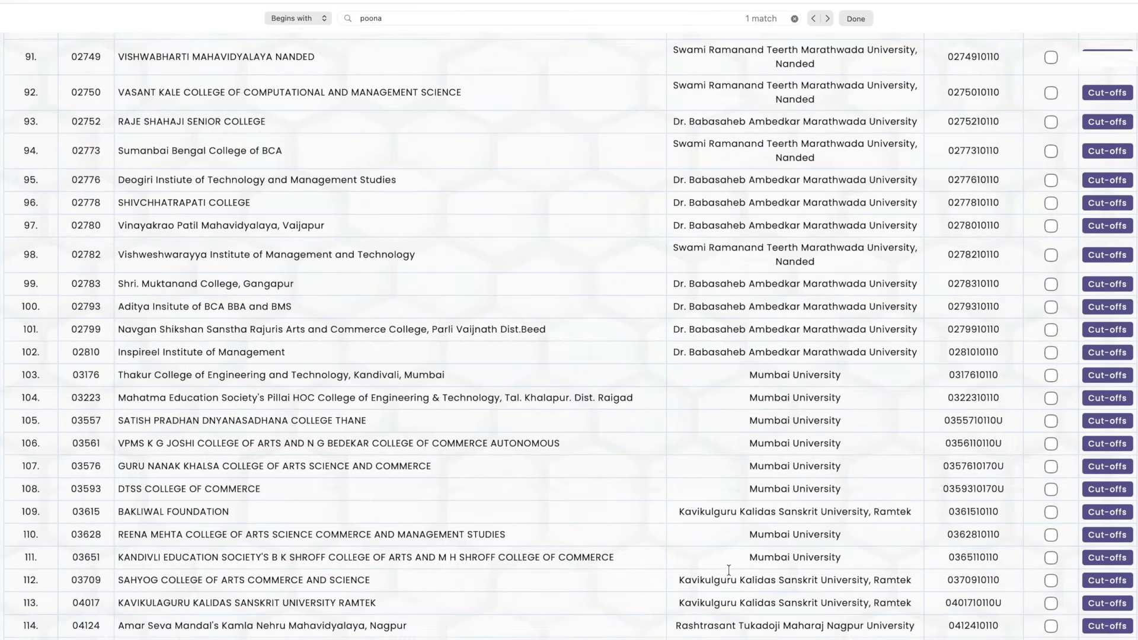
scroll(729, 570, "down", 20)
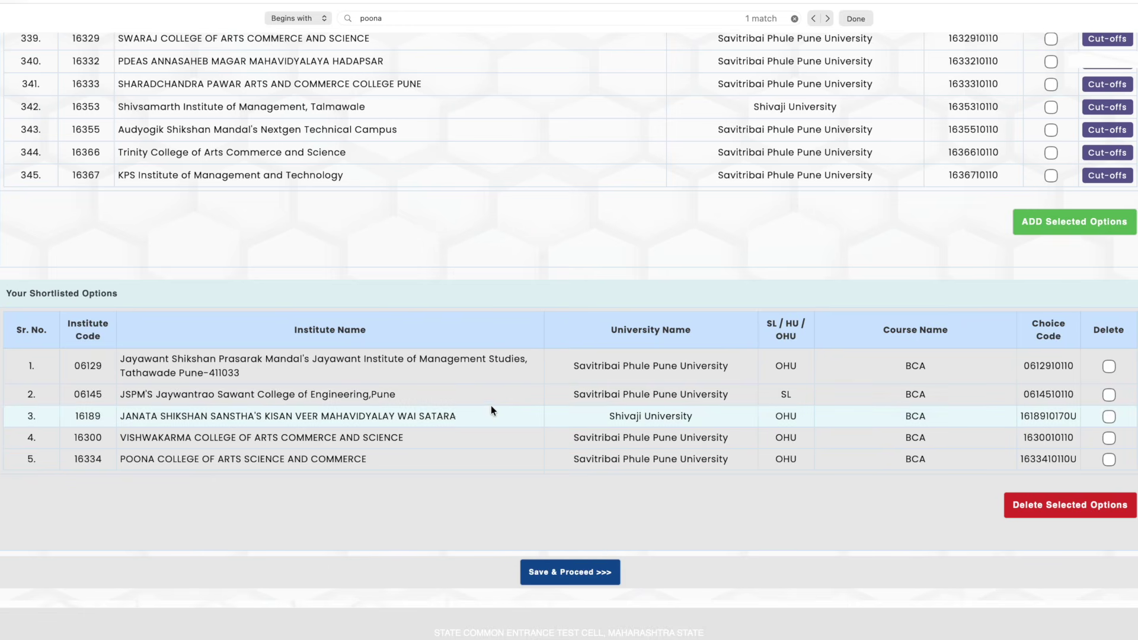
Step: Save the shortlist and set preferences: 1 for Vishwakarma College, 2 for JSPM'S Jaywantrao Sawant College, 3 for Jayawant Institute of Management Studies
left_click_drag(489, 411, 491, 392)
left_click(496, 434)
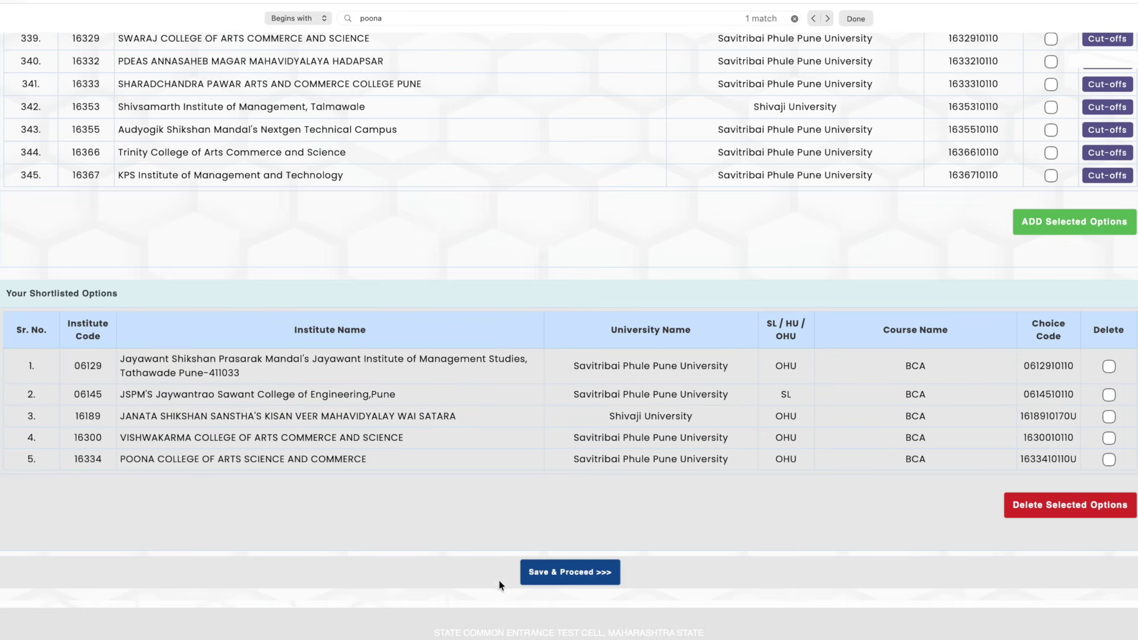
left_click(567, 575)
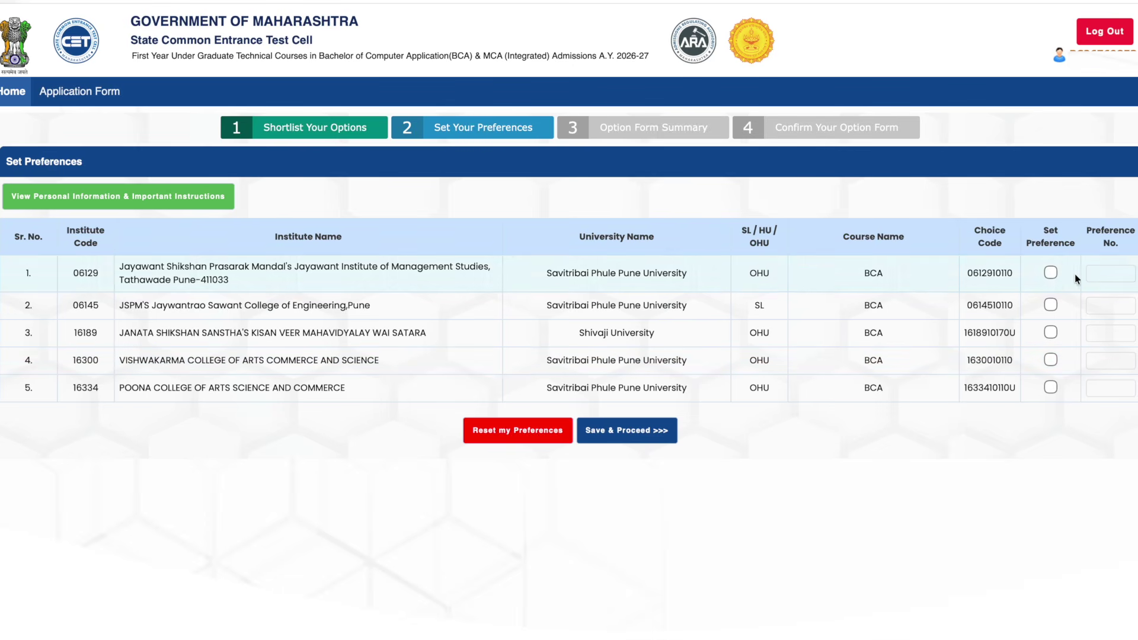
left_click(1052, 361)
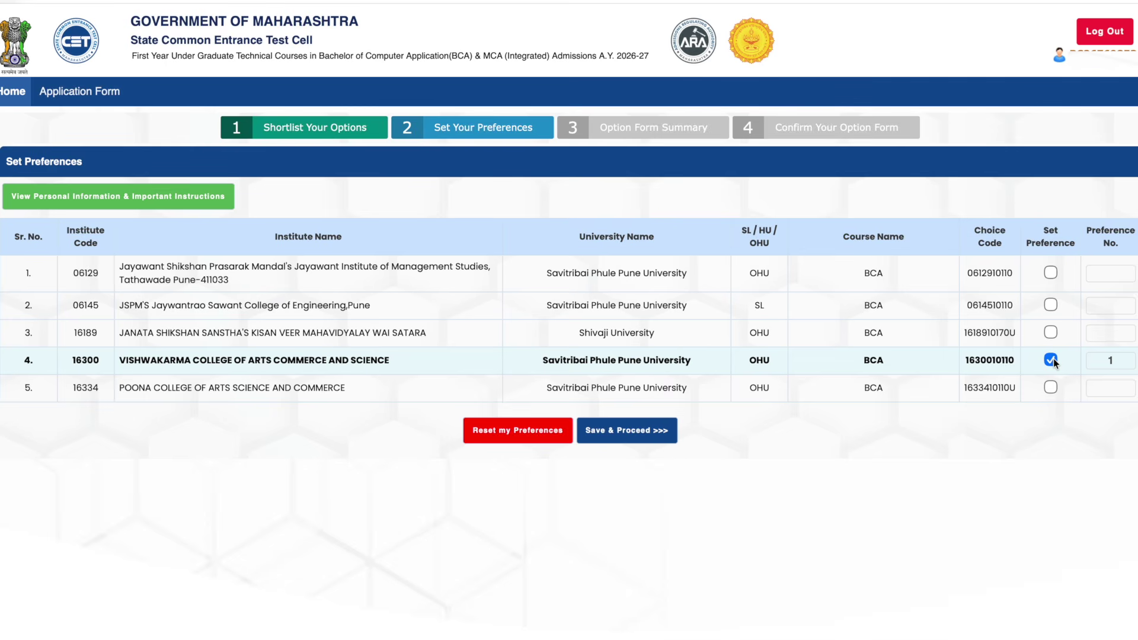
left_click(1049, 305)
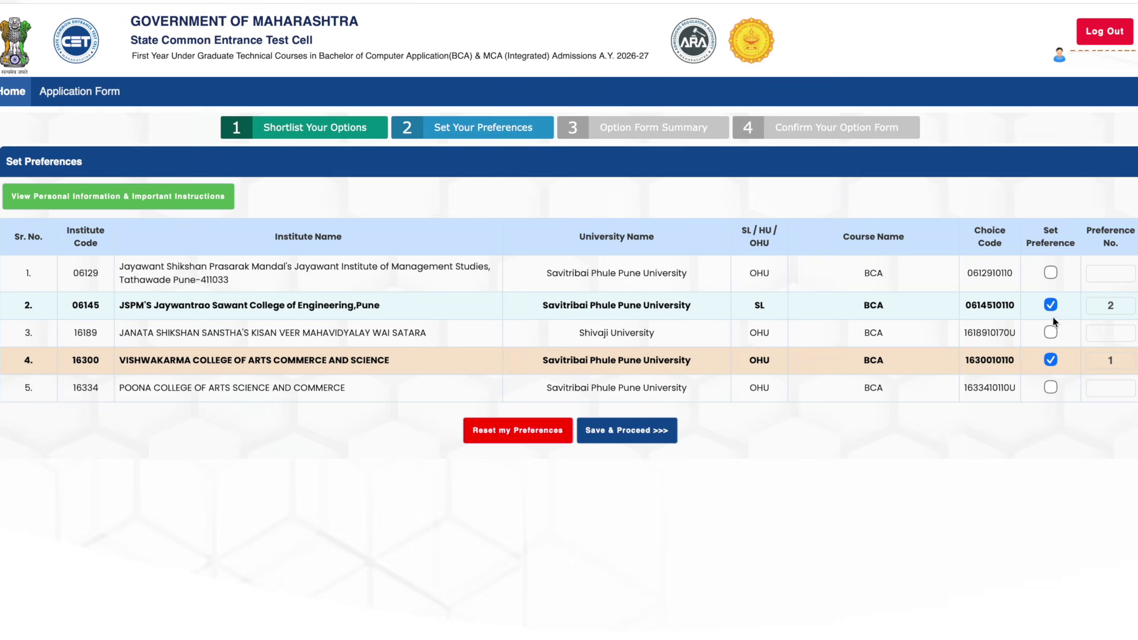
left_click(1051, 273)
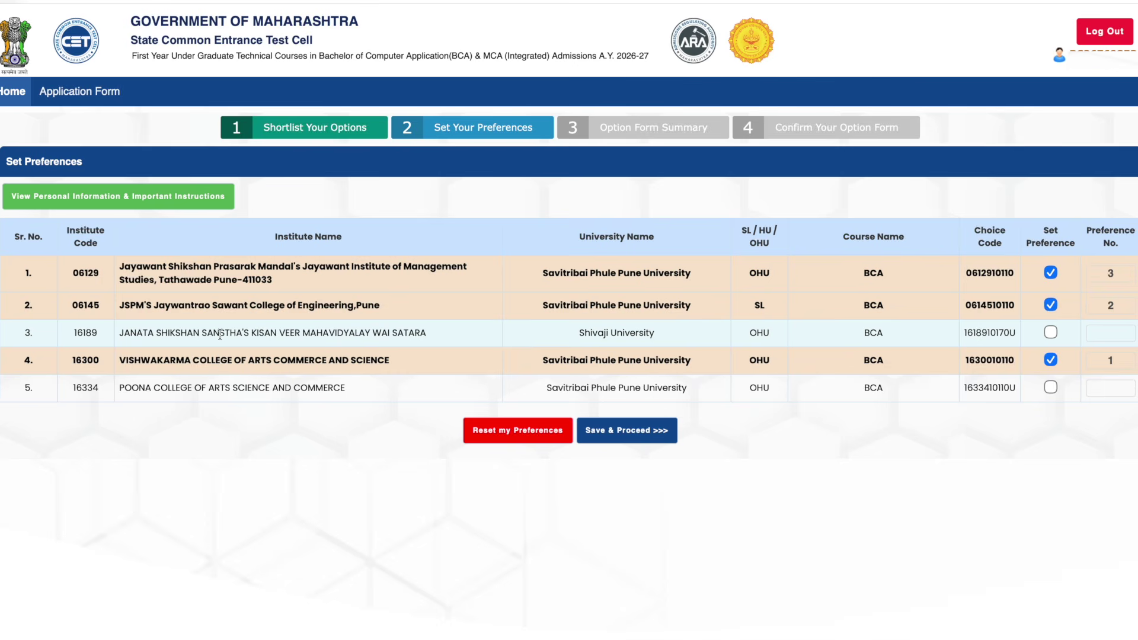
left_click_drag(143, 333, 359, 342)
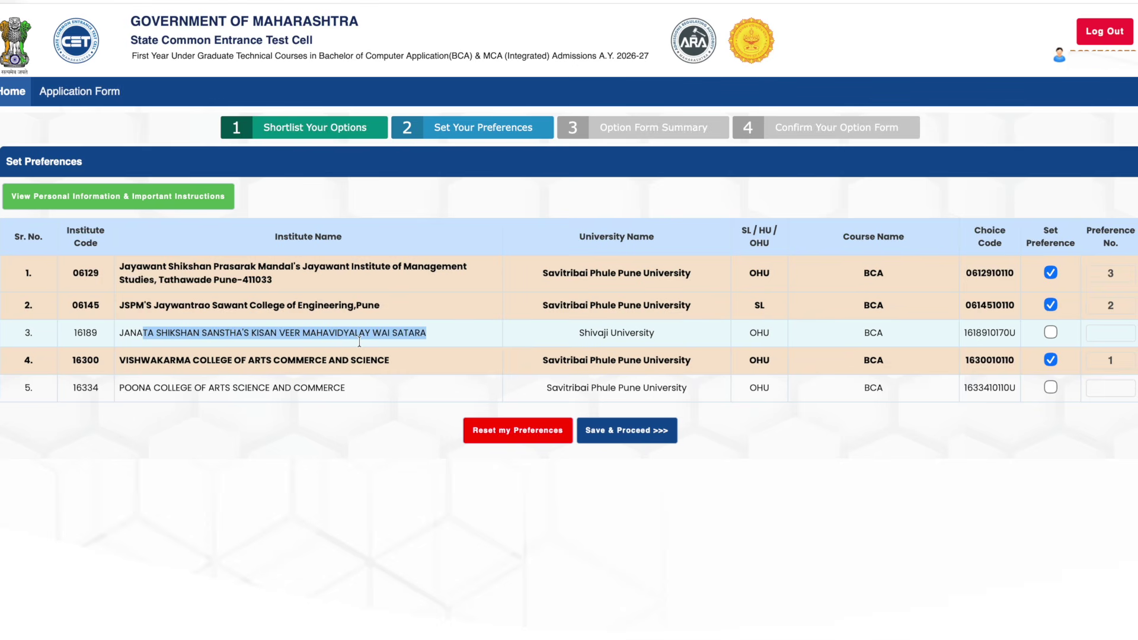
left_click(125, 329)
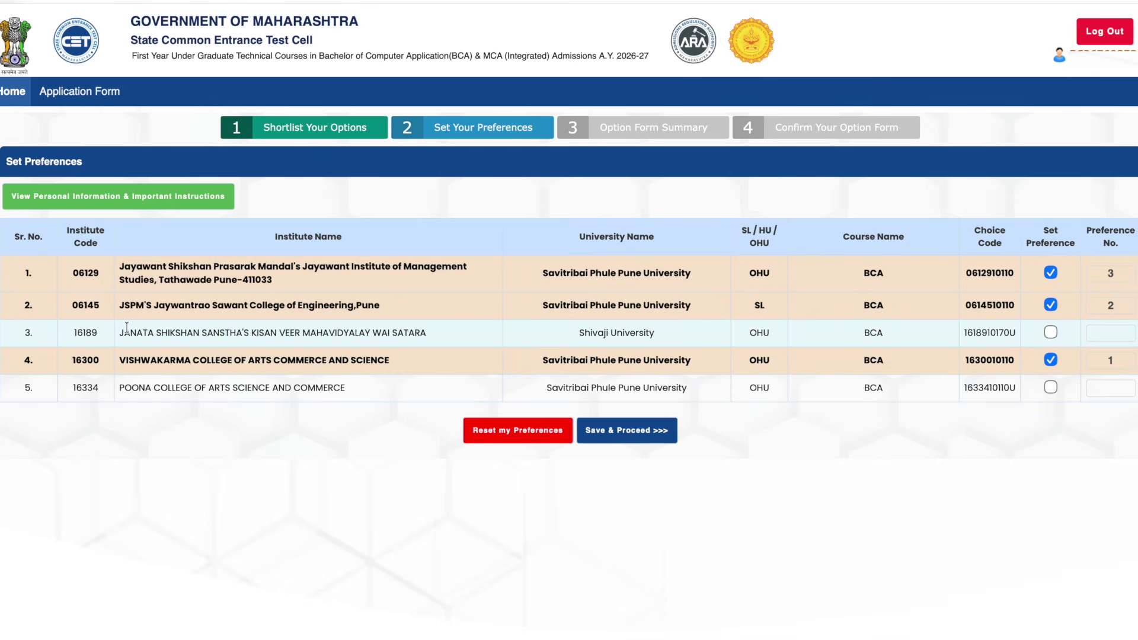
left_click_drag(119, 331, 377, 330)
left_click(377, 330)
left_click(524, 435)
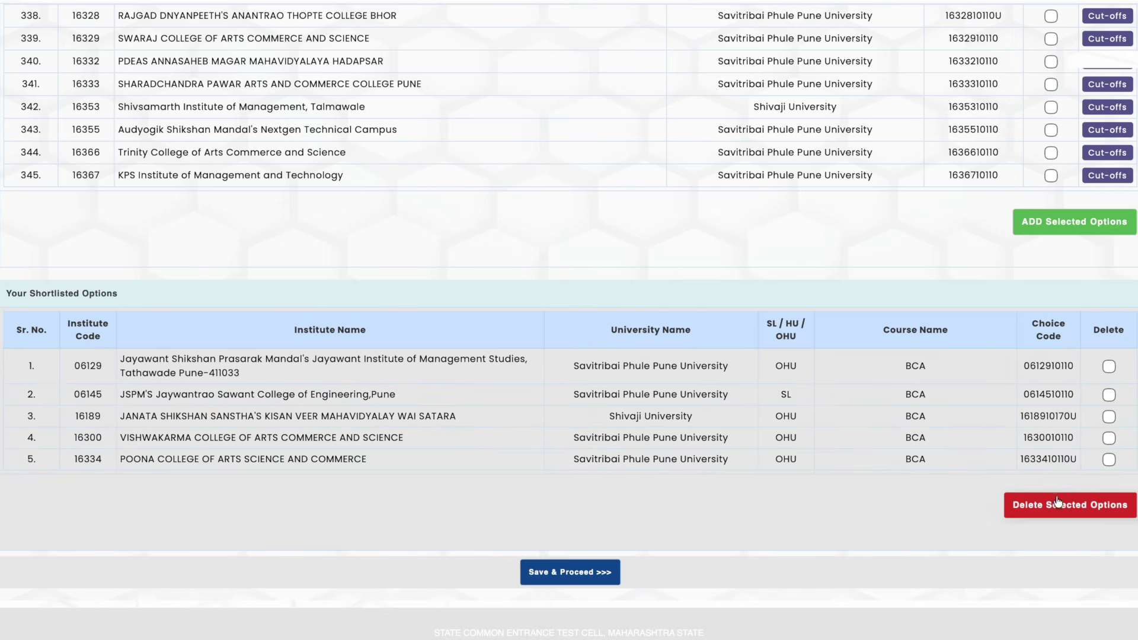
left_click(1108, 417)
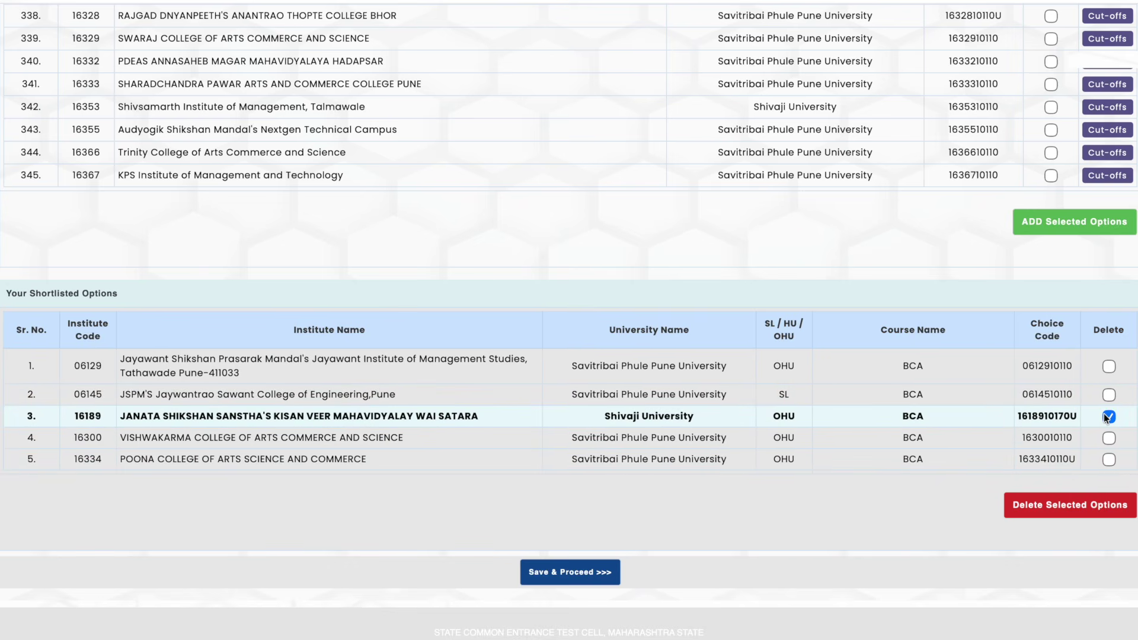
left_click(1092, 506)
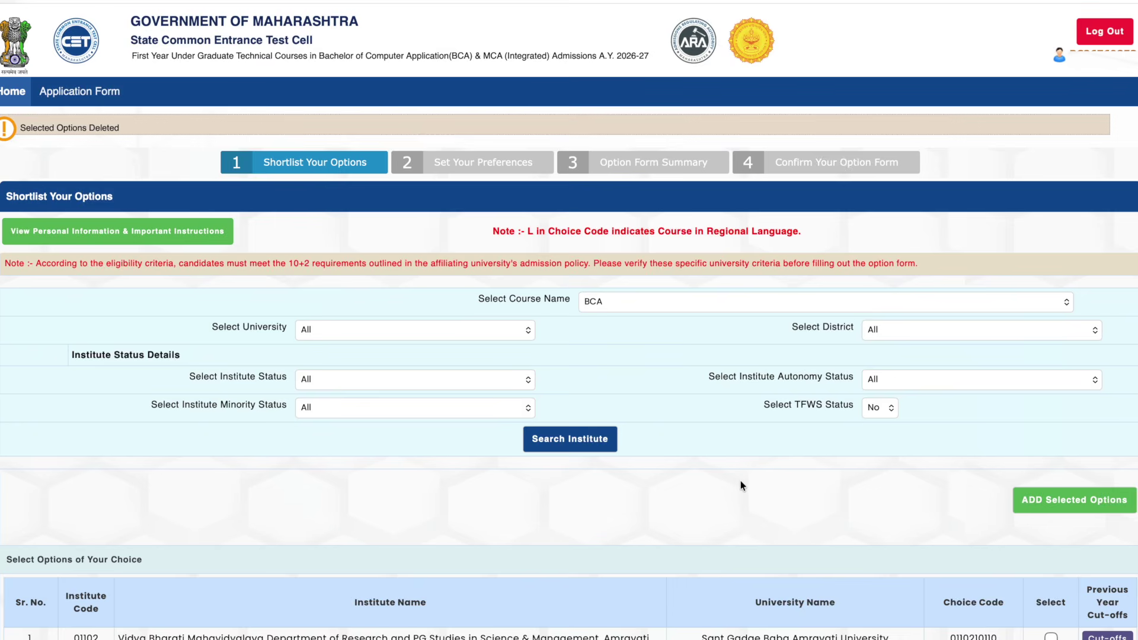
scroll(741, 482, "down", 20)
scroll(741, 485, "down", 20)
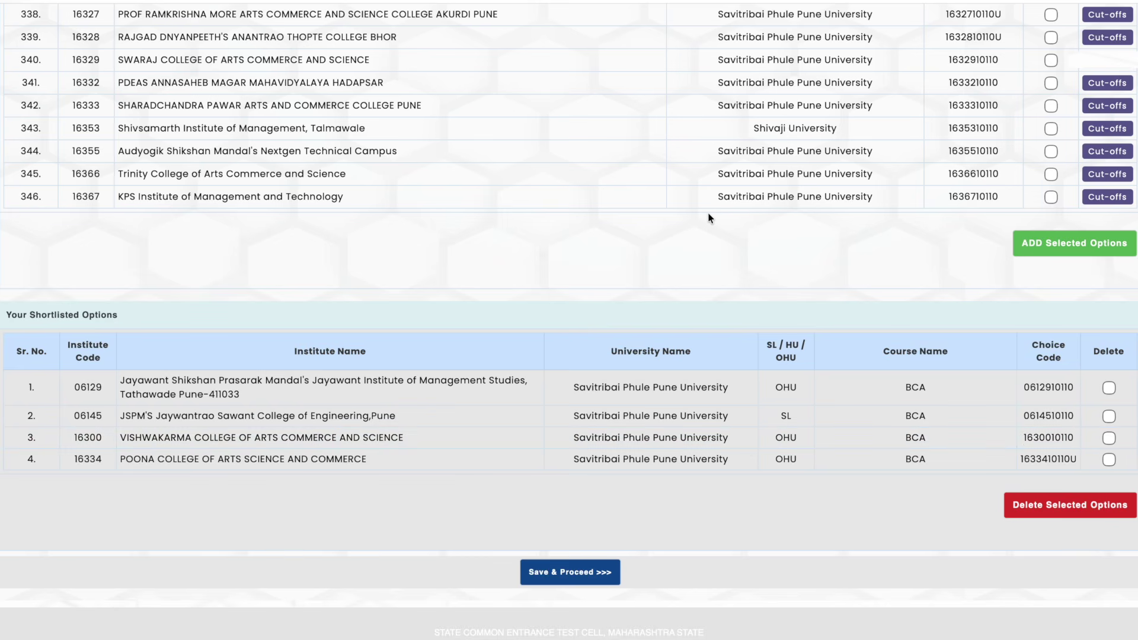
key("super+f")
type("a")
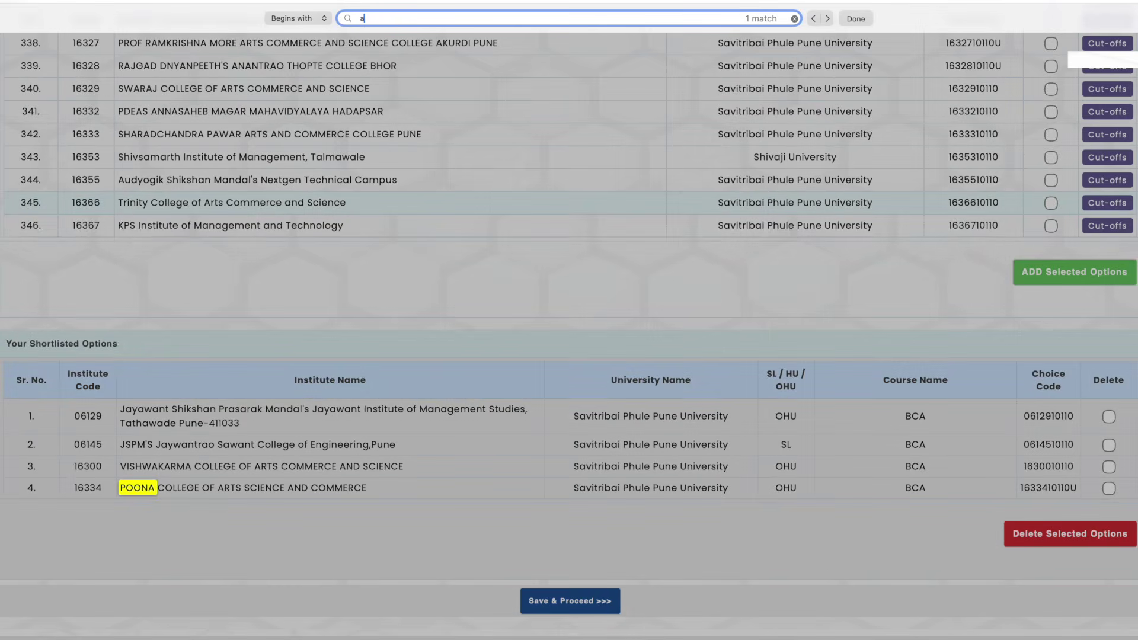
type("basa")
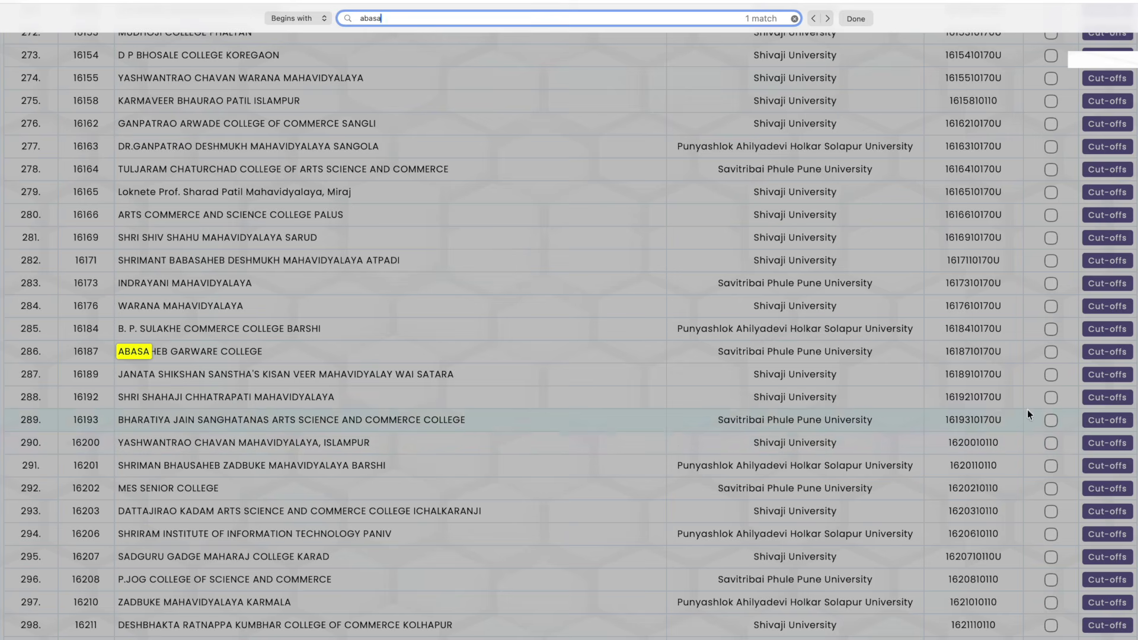
left_click(1051, 352)
scroll(856, 384, "down", 20)
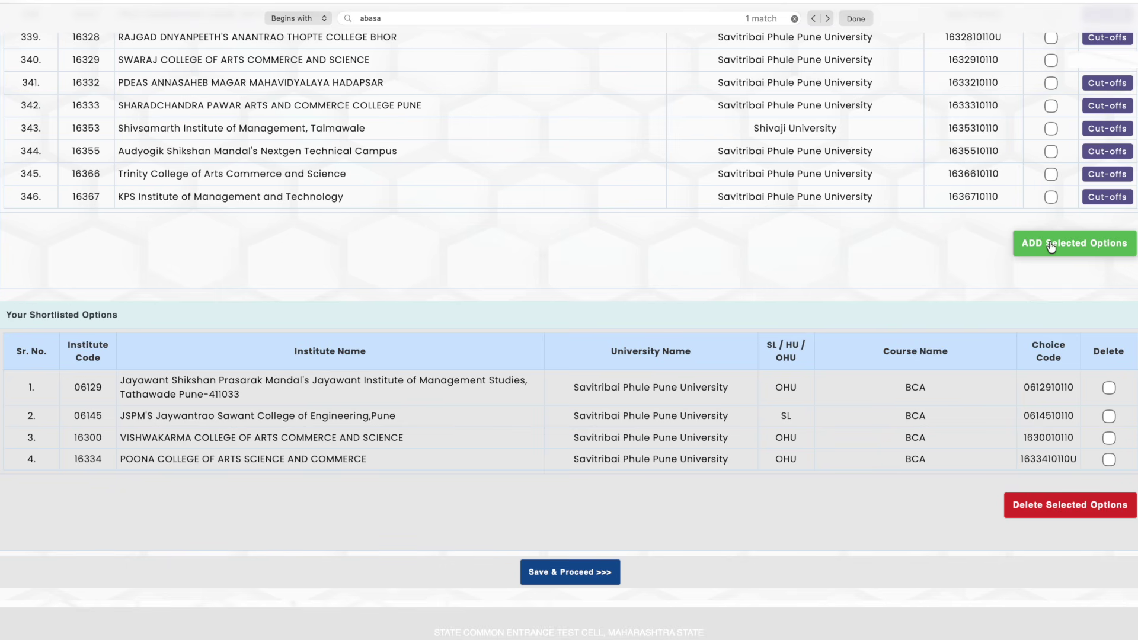
left_click(1050, 244)
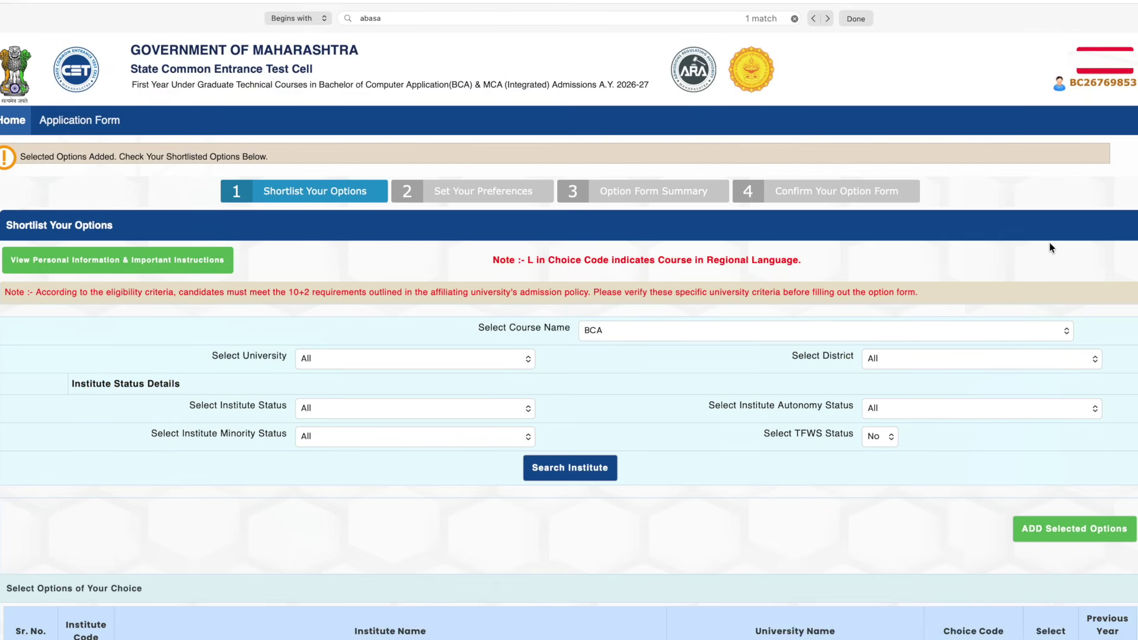
scroll(813, 431, "down", 15)
scroll(812, 431, "down", 20)
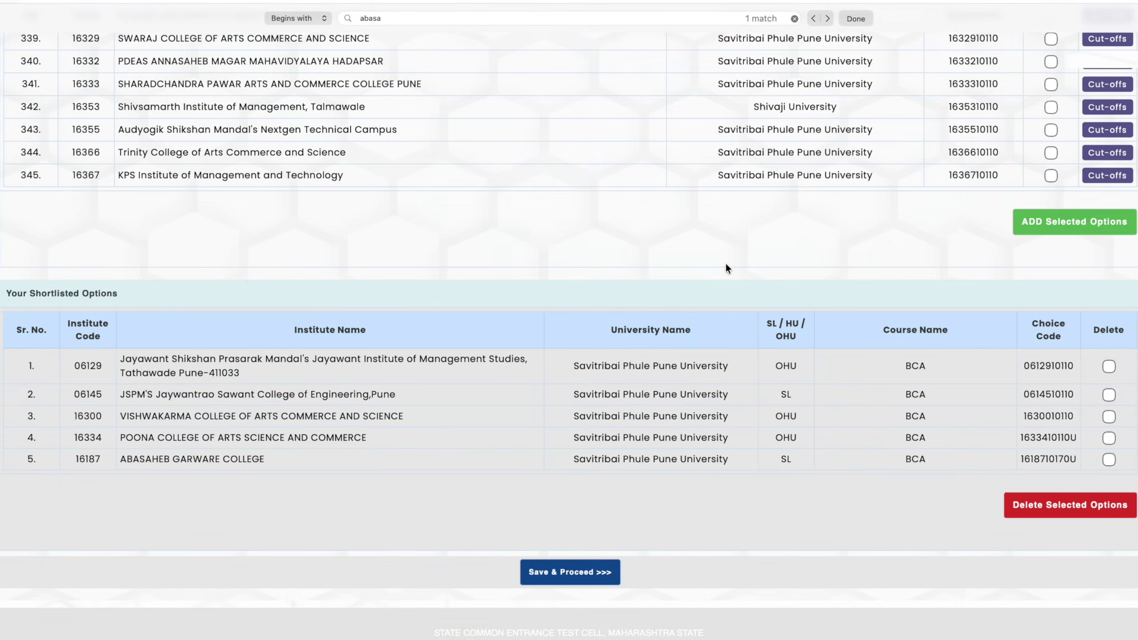
scroll(726, 263, "up", 4)
key("super+f")
type("mit")
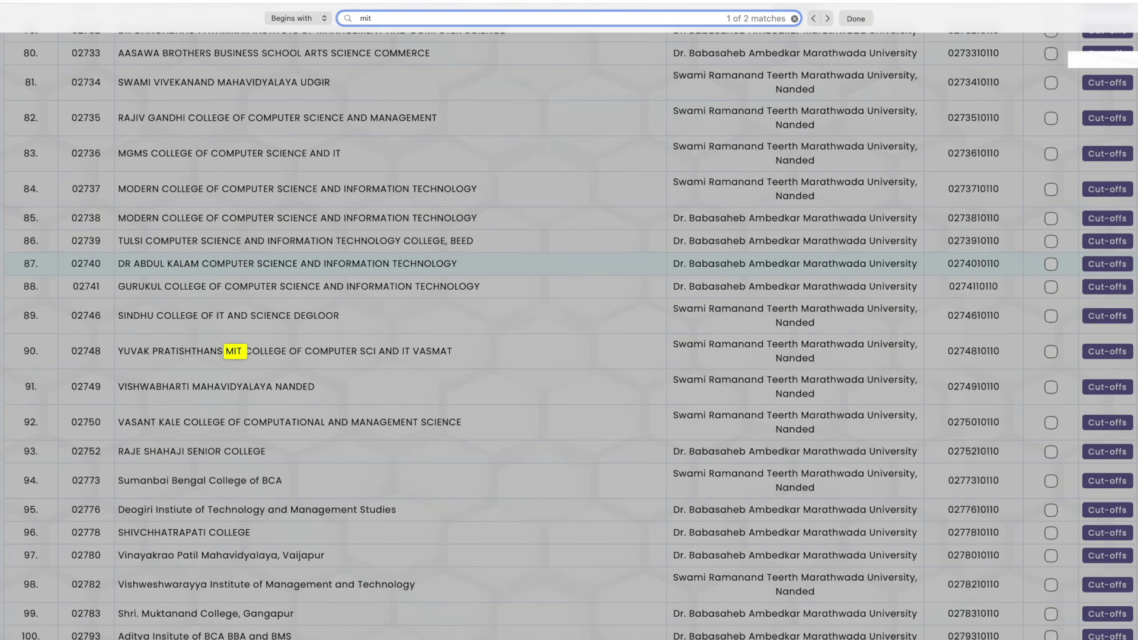
key("BackSpace")
key("BackSpace")
key("BackSpace")
type("aeer")
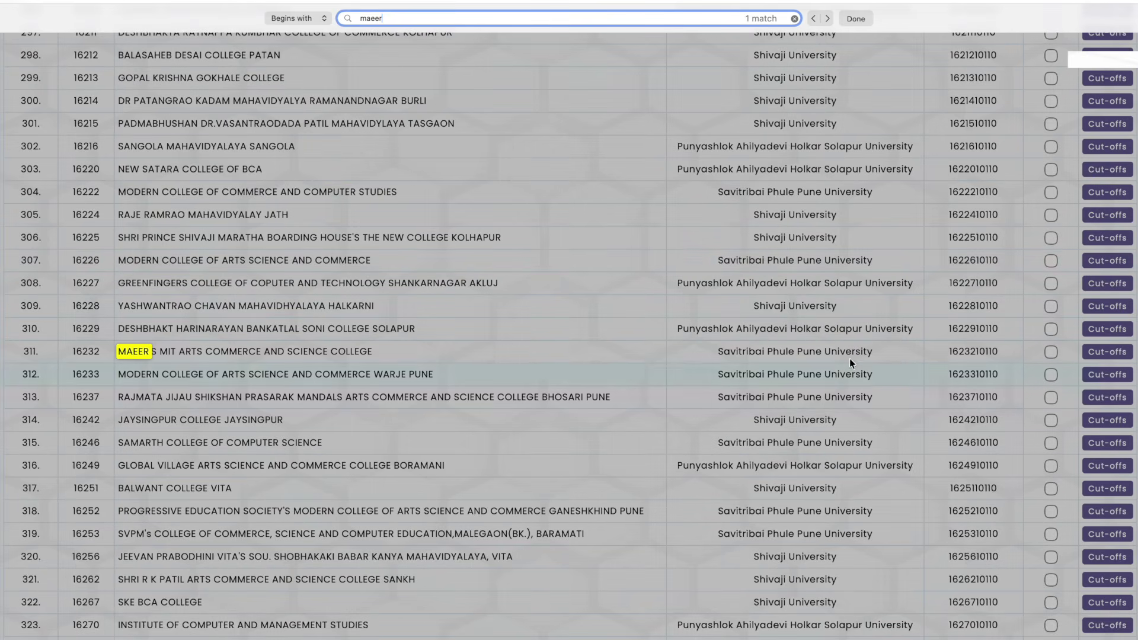
left_click(1051, 353)
scroll(794, 369, "down", 15)
scroll(794, 369, "up", 1)
left_click(1047, 221)
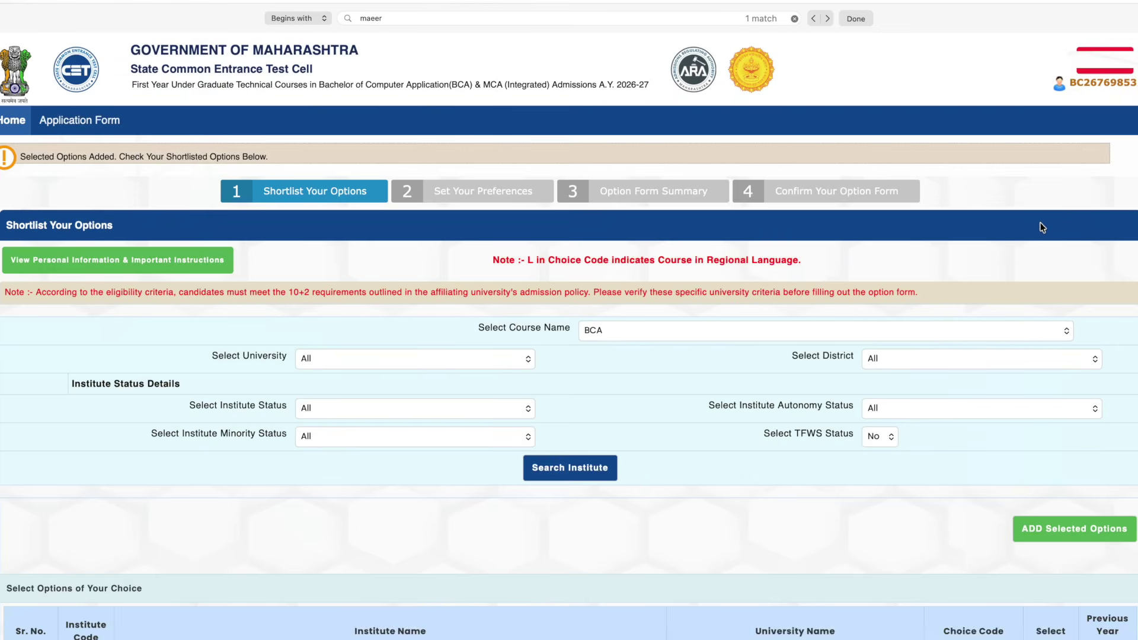
scroll(745, 409, "down", 20)
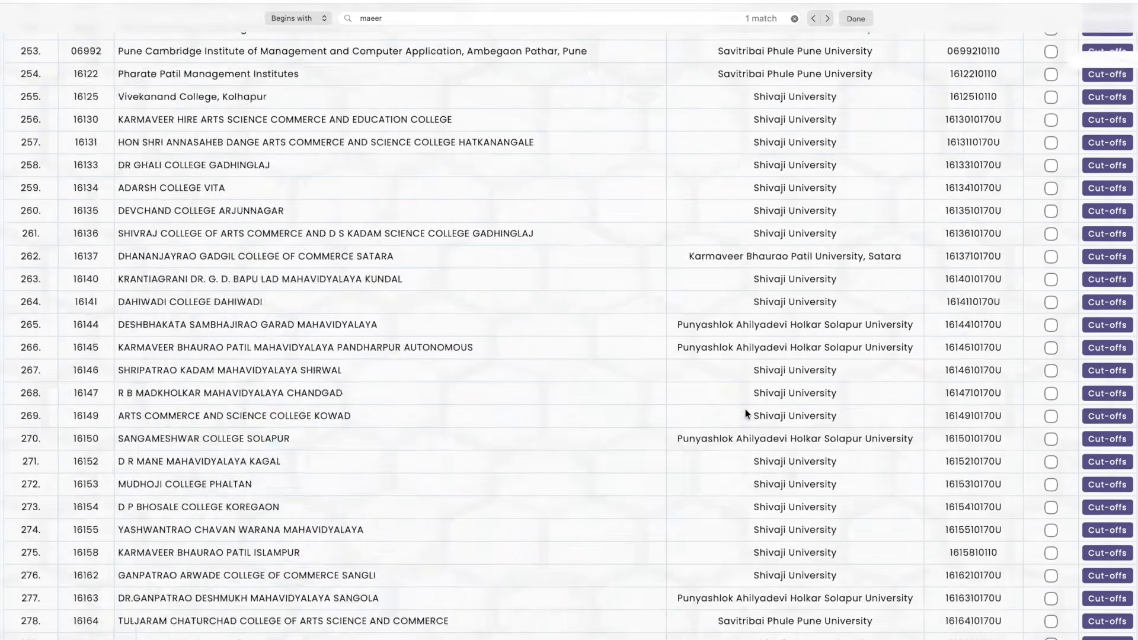
scroll(745, 413, "up", 3)
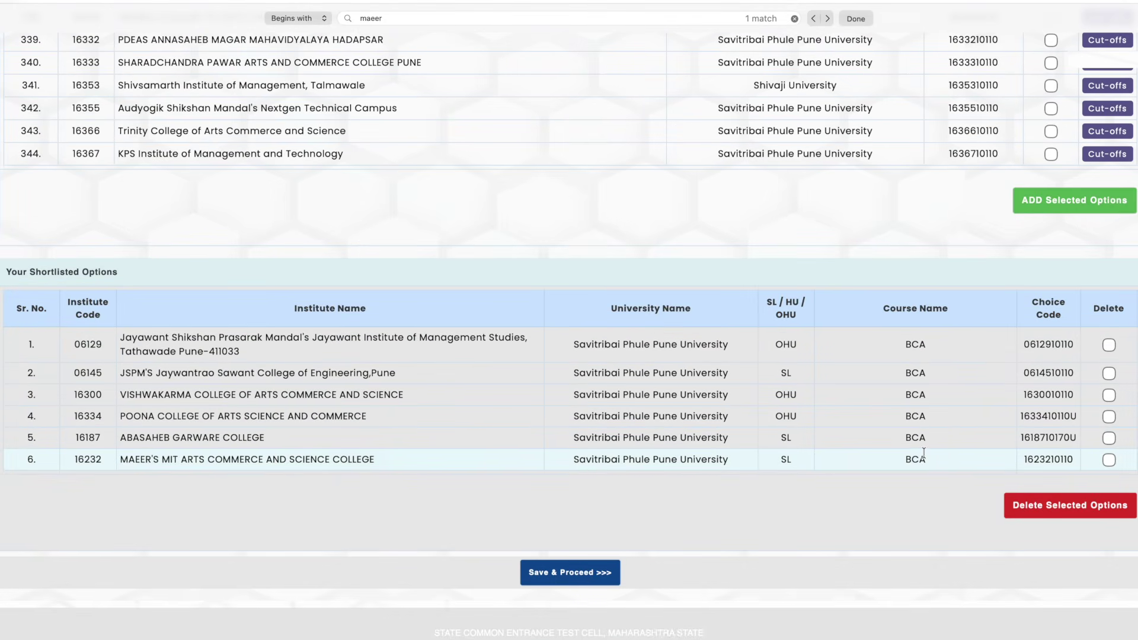
Step: Save the shortlist and set preference 1 for Vishwakarma College, 2 for JSPM'S Jaywantrao Sawant College and 3 for Jayawant Institute of Management Studies
left_click(576, 573)
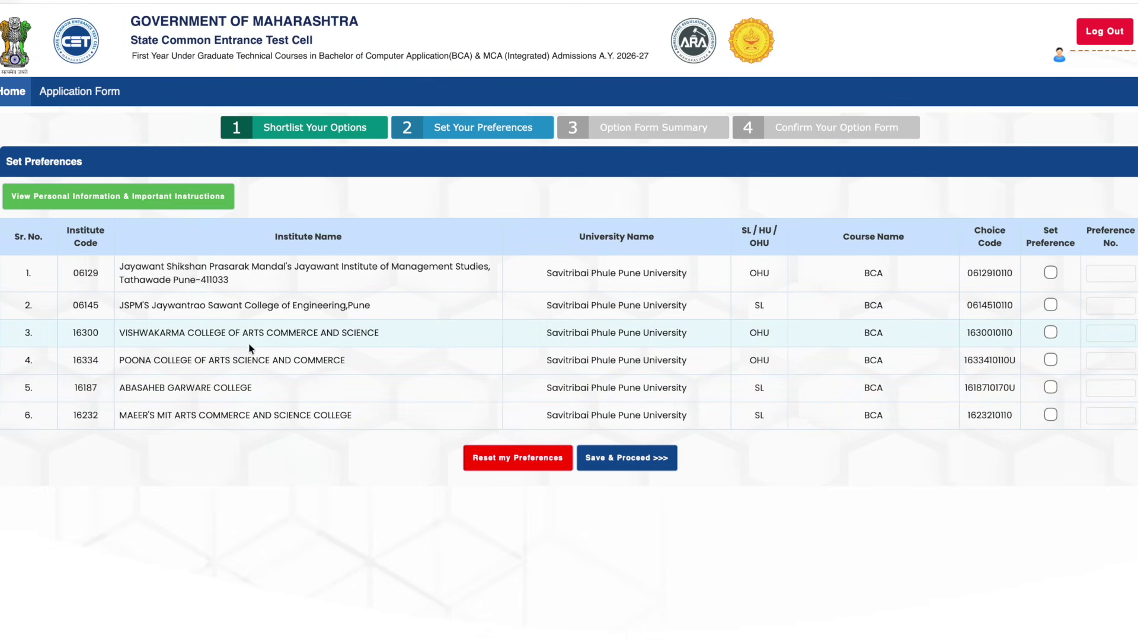
left_click_drag(299, 331, 121, 334)
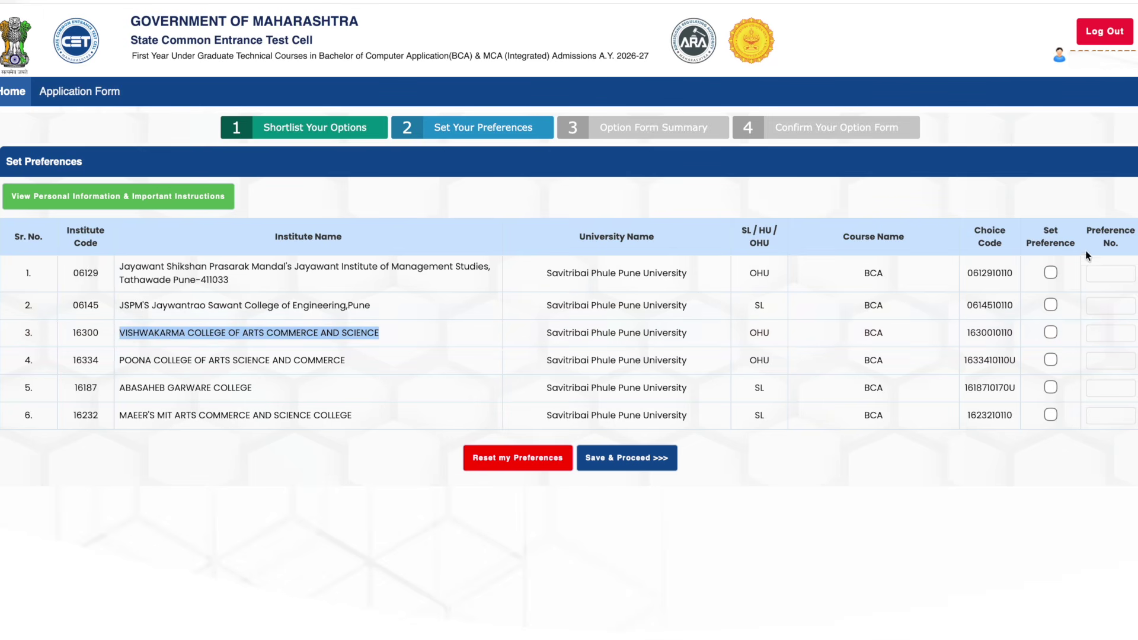
left_click(1052, 332)
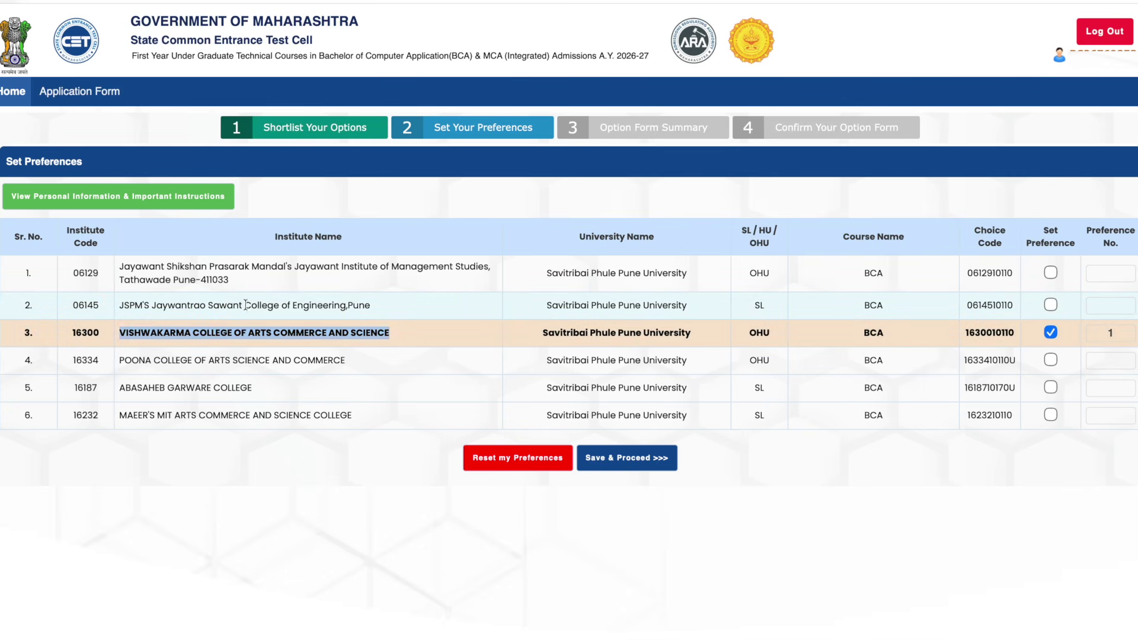
left_click_drag(243, 305, 348, 305)
left_click(1050, 305)
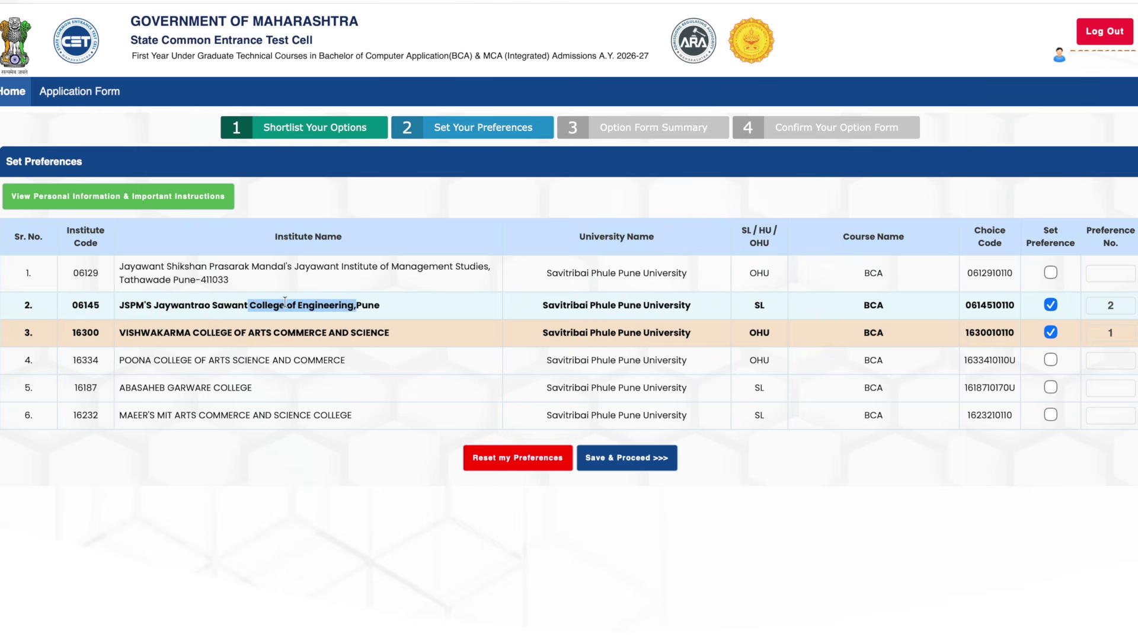
left_click_drag(332, 266, 498, 266)
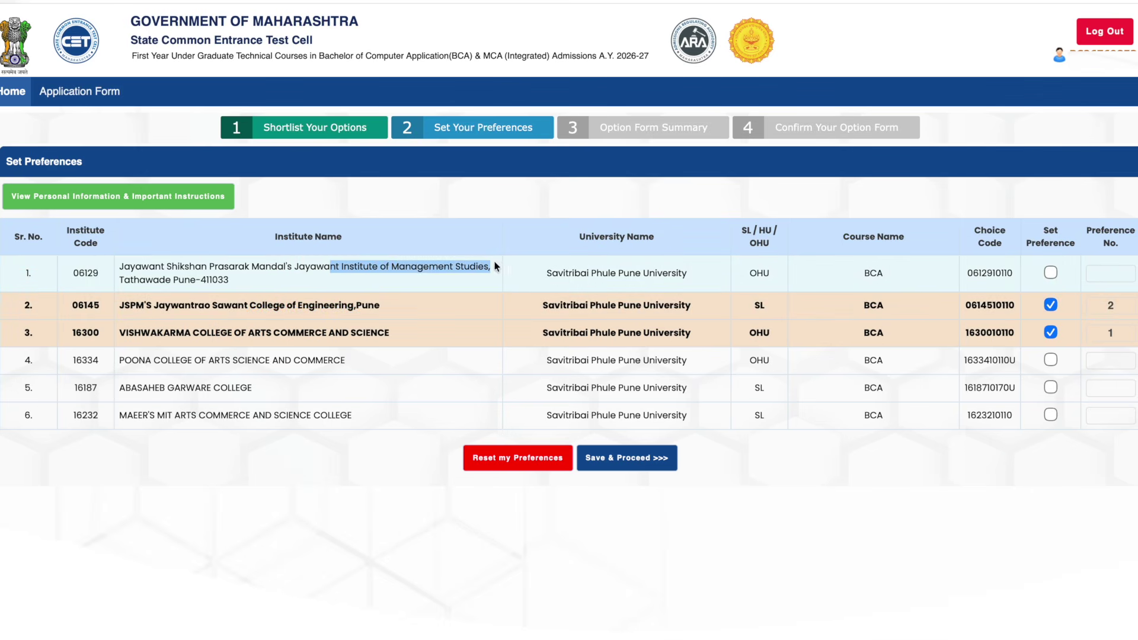
left_click(1051, 273)
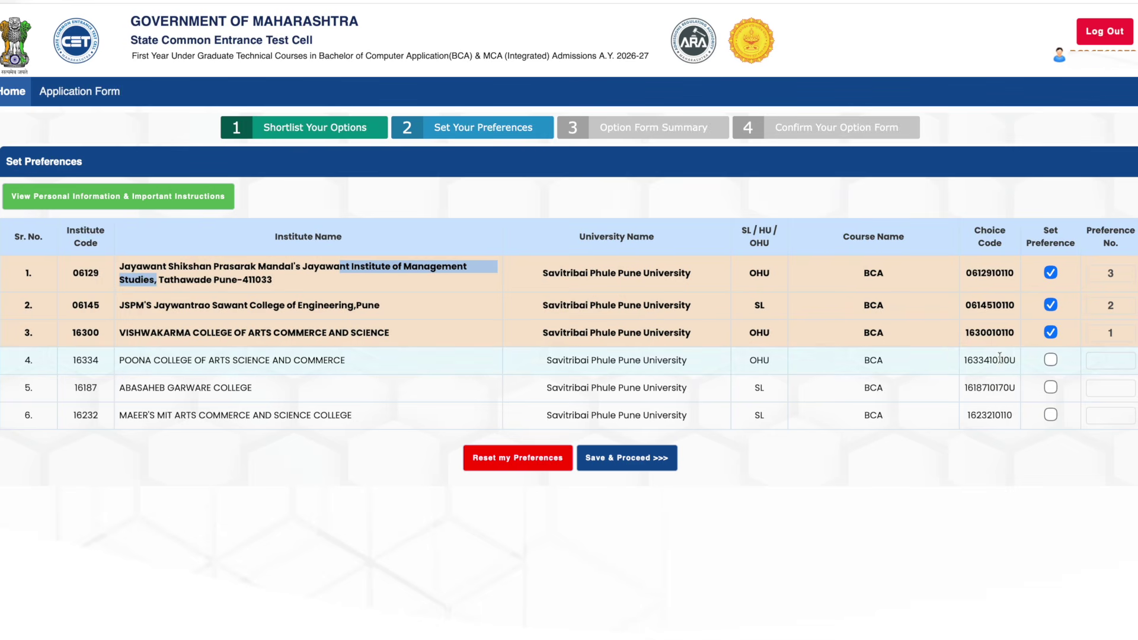
Step: Set preference 4 for Abasaheb Garware College, 5 for MAEER'S MIT College and 6 for Poona College, and save the preferences
left_click(1050, 387)
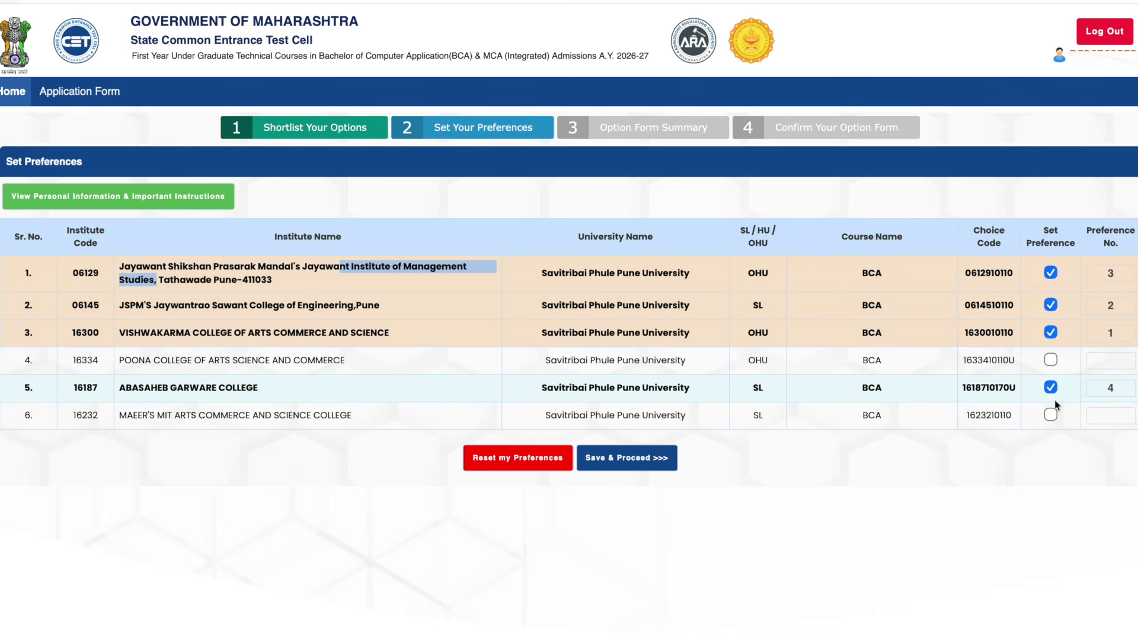
left_click(1050, 415)
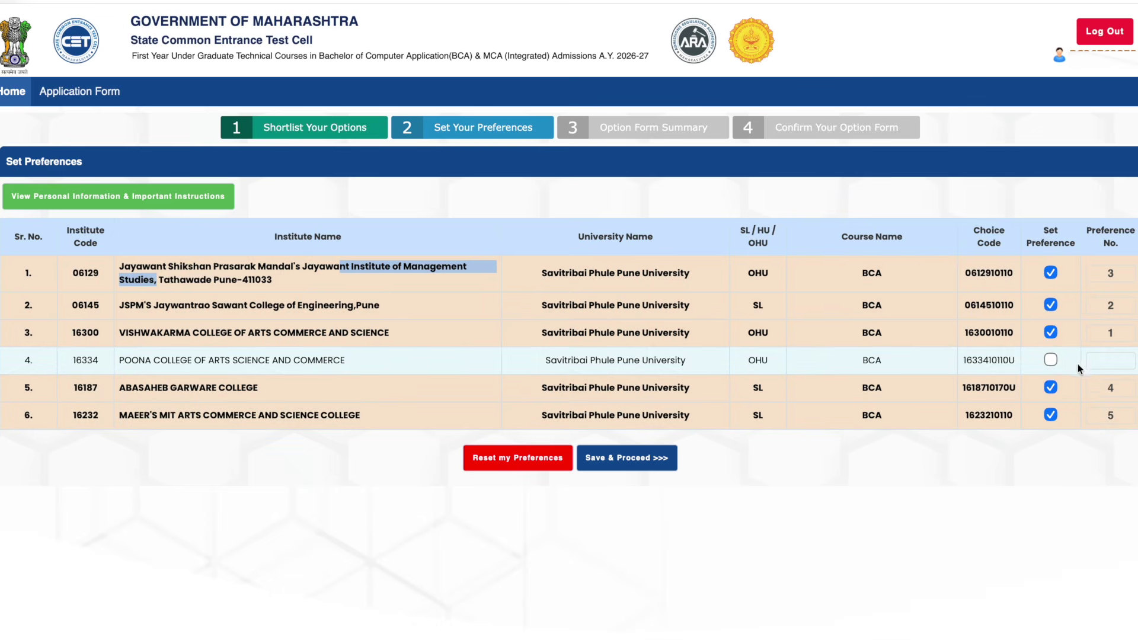
left_click(1051, 360)
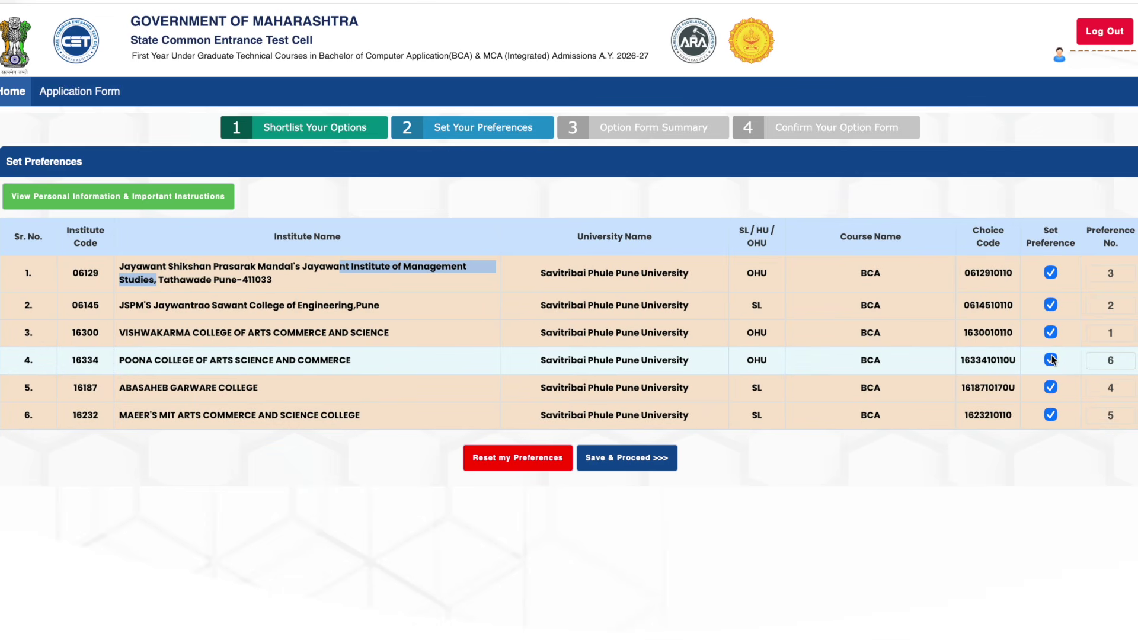
left_click(617, 460)
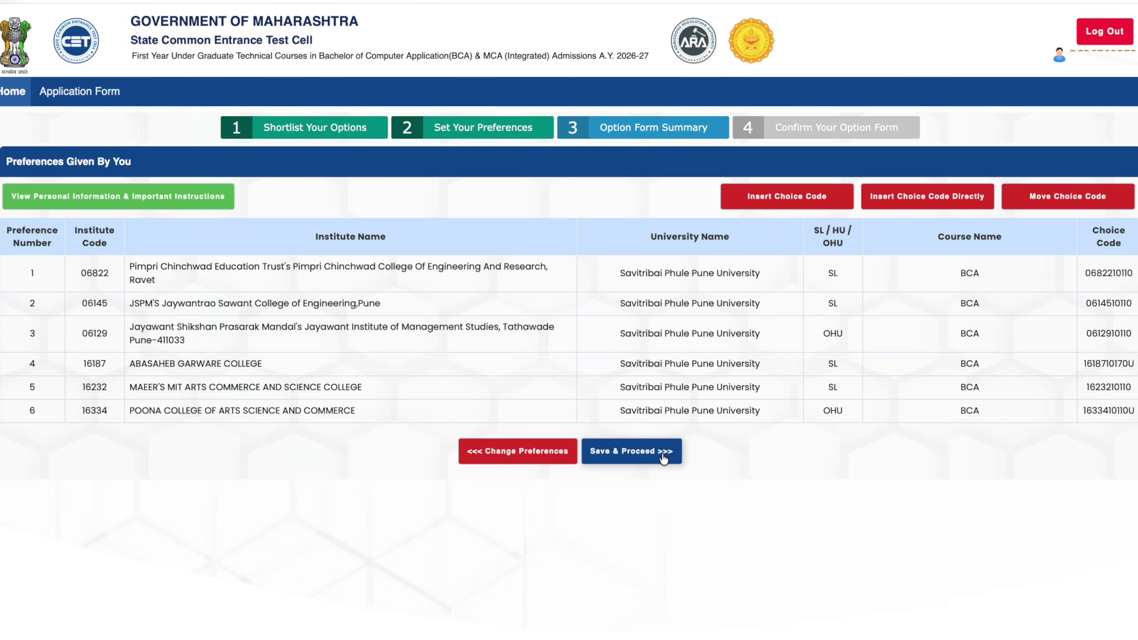
Step: Save the option form summary, proceed to confirm the option form and agree to the confirmation declaration
left_click(664, 460)
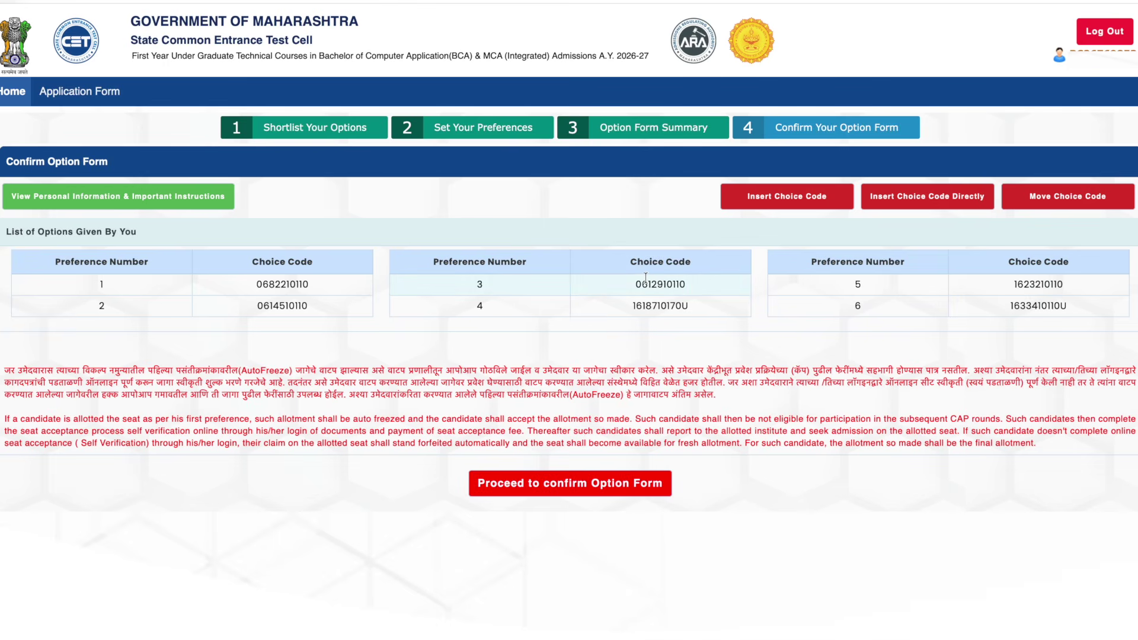
left_click(582, 490)
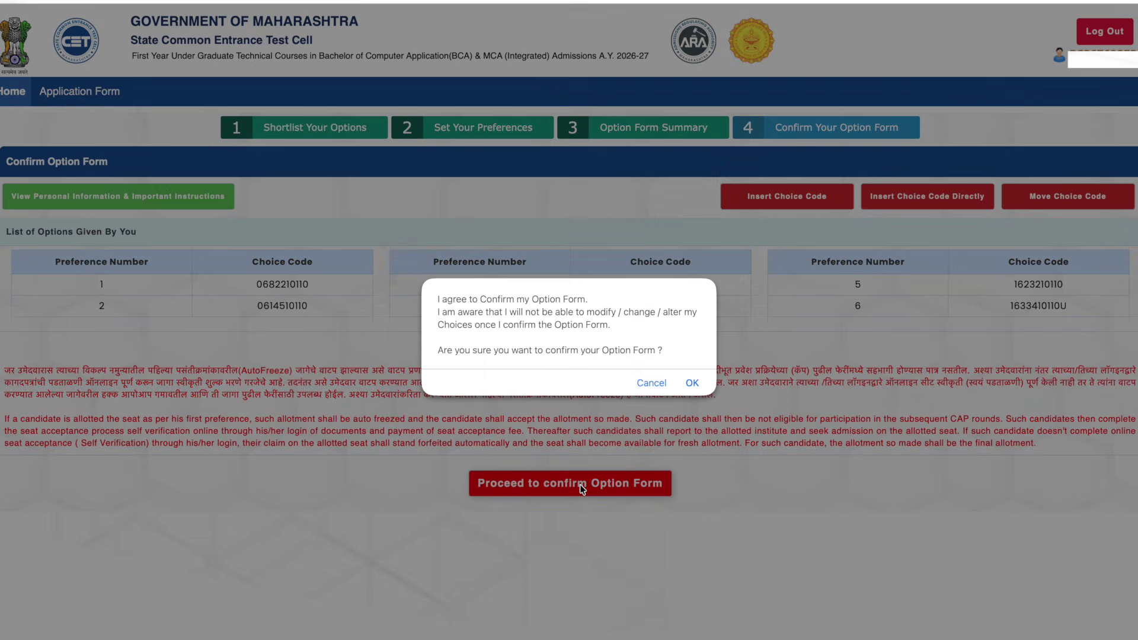
left_click(692, 384)
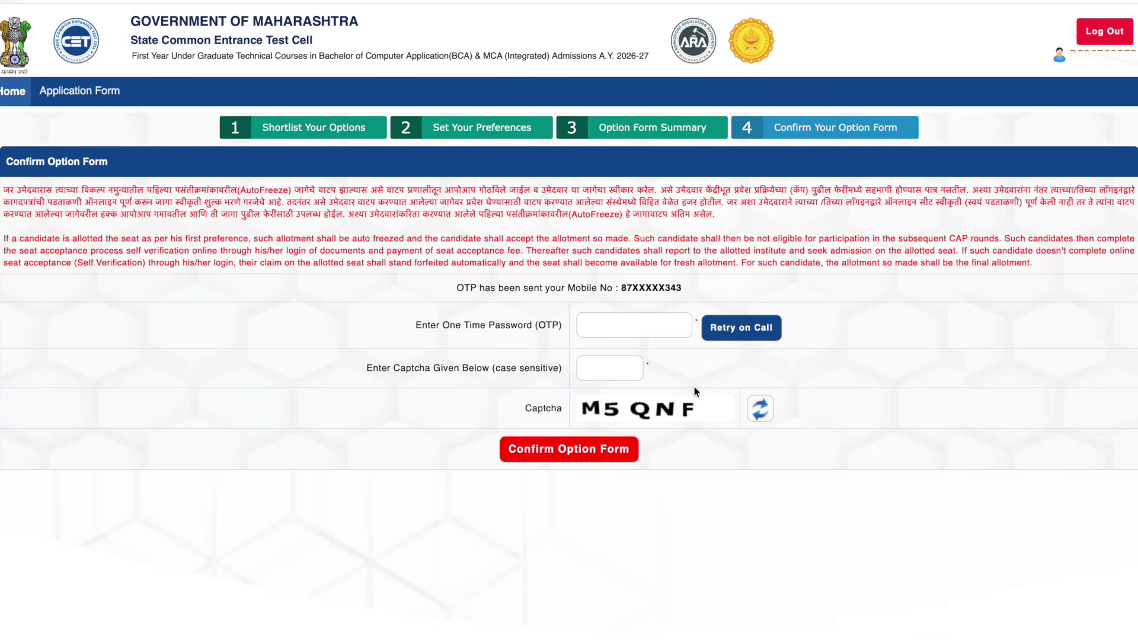
Step: Enter the case-sensitive captcha code in the option form confirmation
left_click(634, 332)
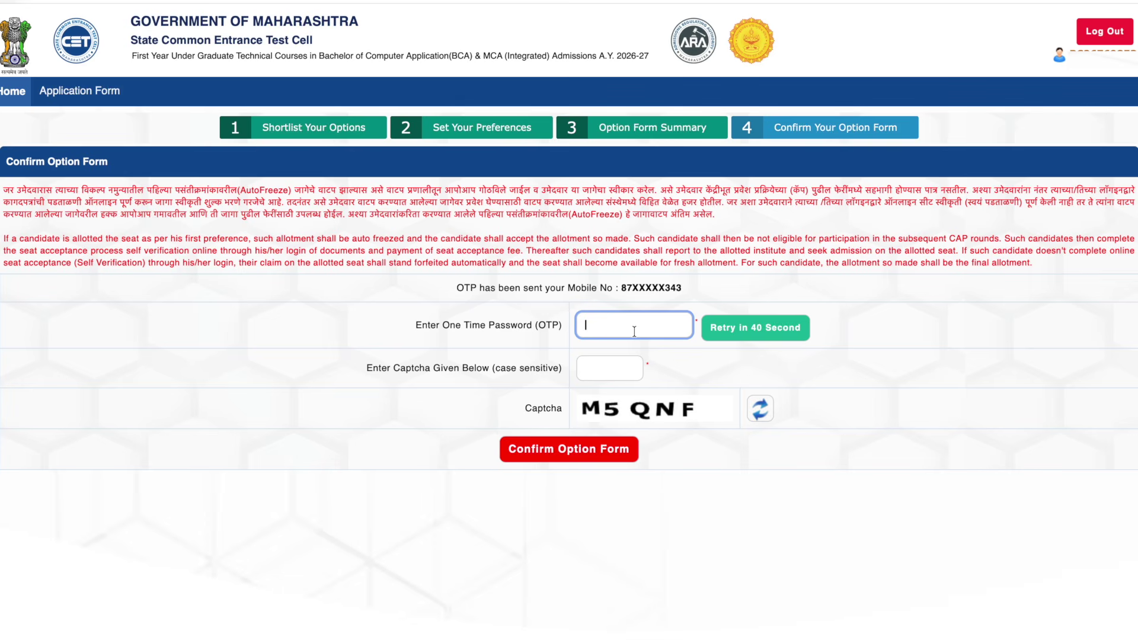
left_click(623, 371)
type("M")
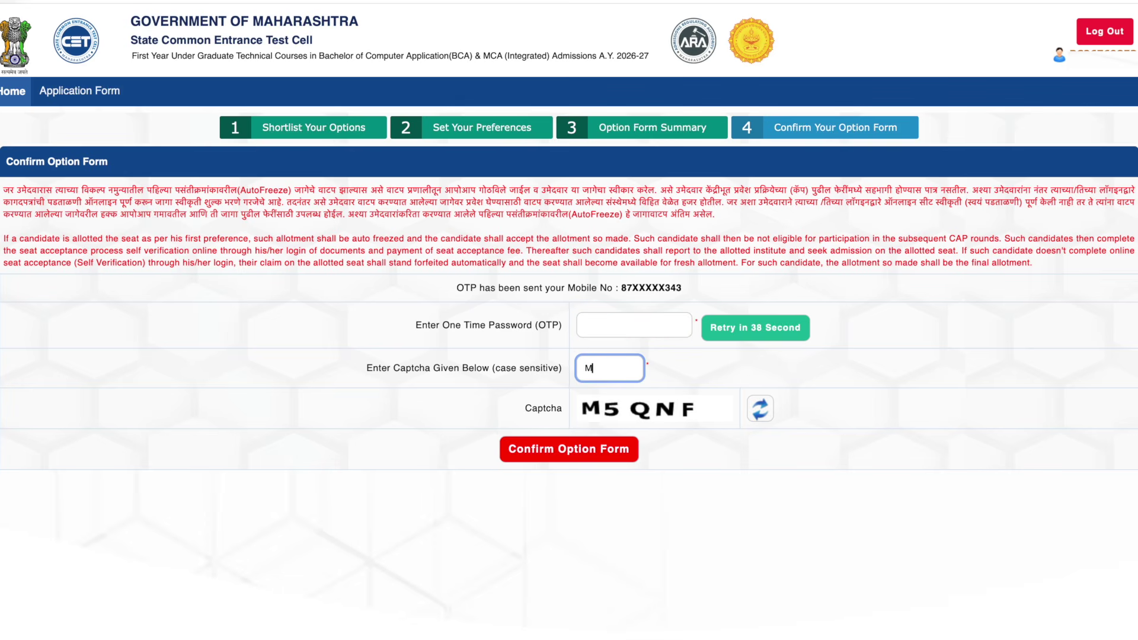
type("5QNF")
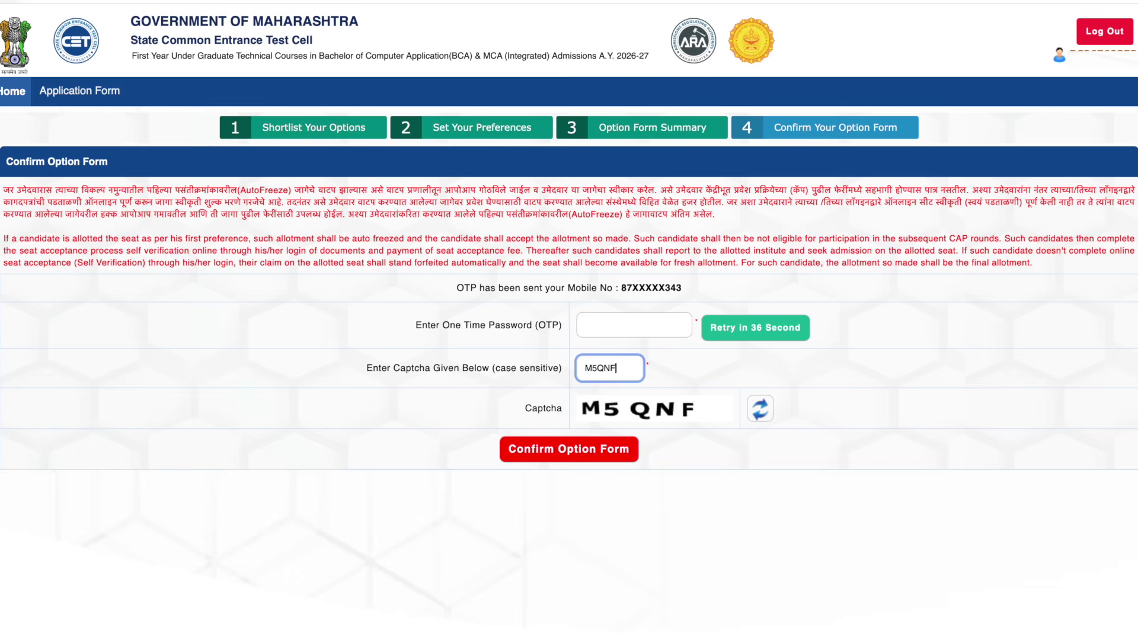